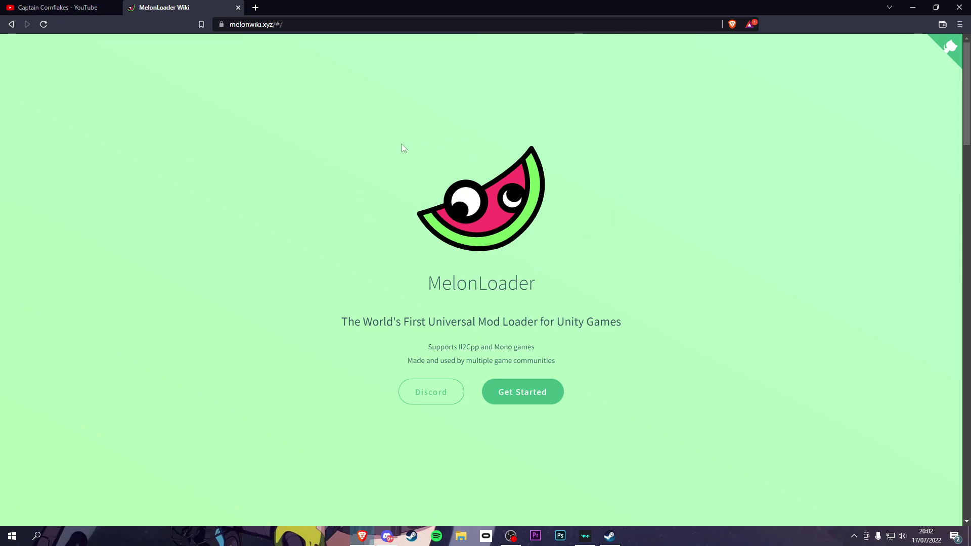
scroll(402, 147, down, 5)
scroll(414, 186, down, 3)
Save MelonLoader.Installer.exe to the Desktop and minimize Brave.
click(271, 259)
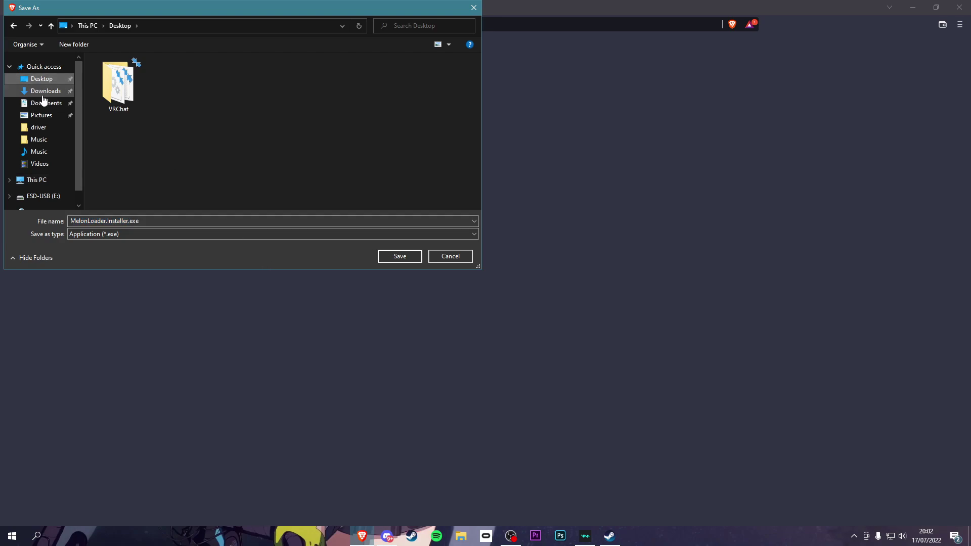
click(400, 257)
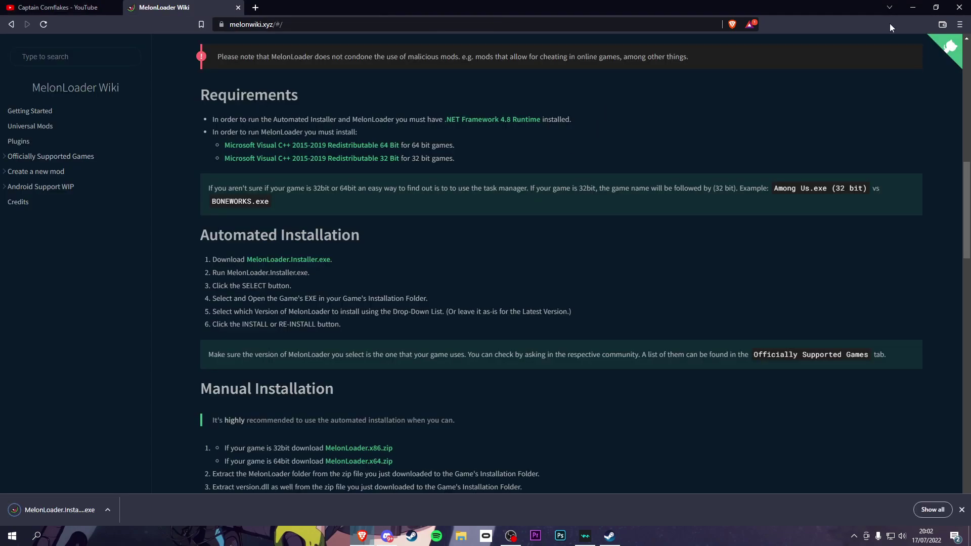
click(921, 10)
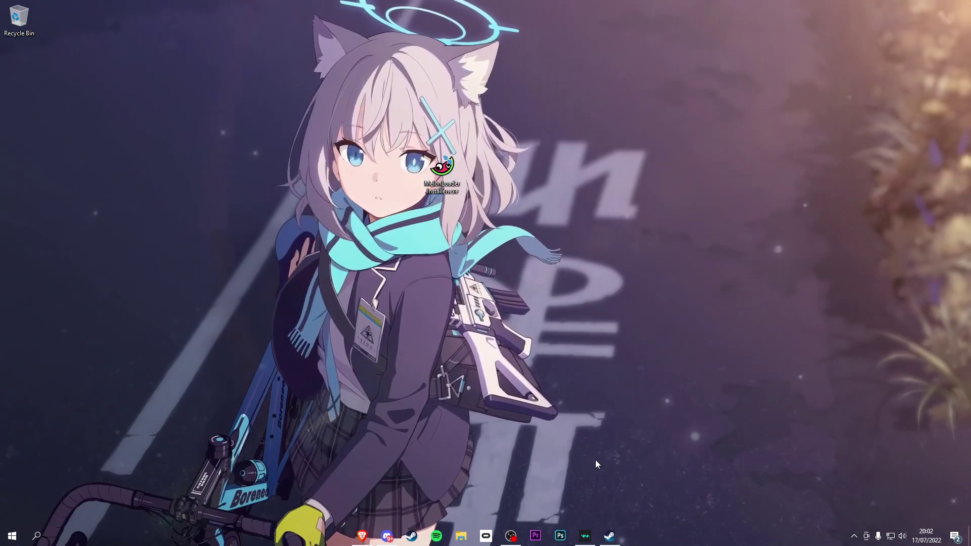
Bring up Discord and go to the #beta-download channel.
click(387, 536)
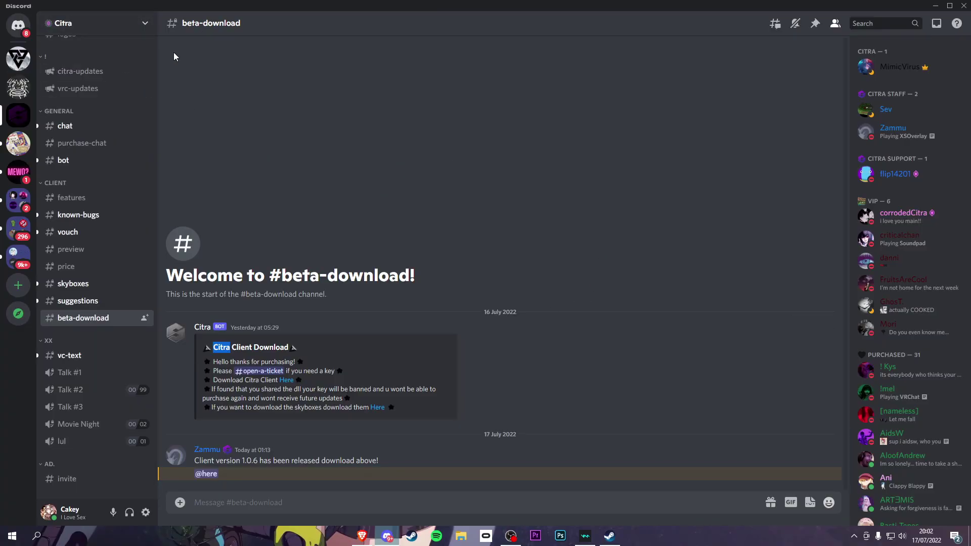
scroll(113, 219, up, 2)
scroll(121, 184, up, 2)
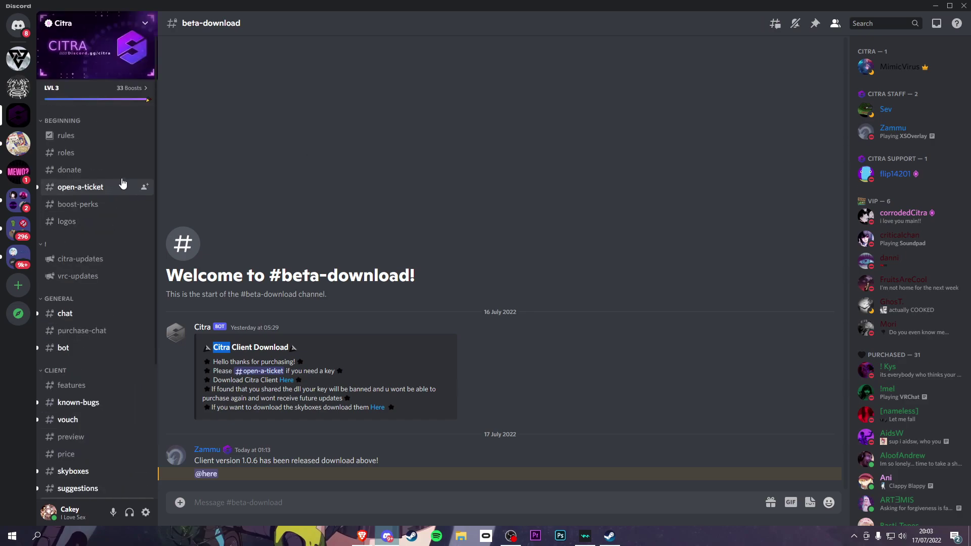
click(89, 191)
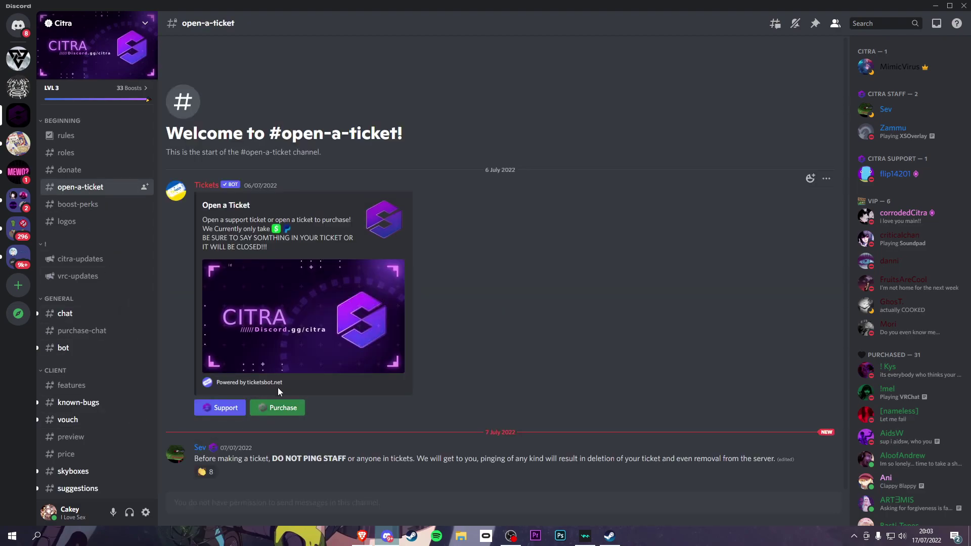
scroll(76, 341, down, 3)
click(67, 355)
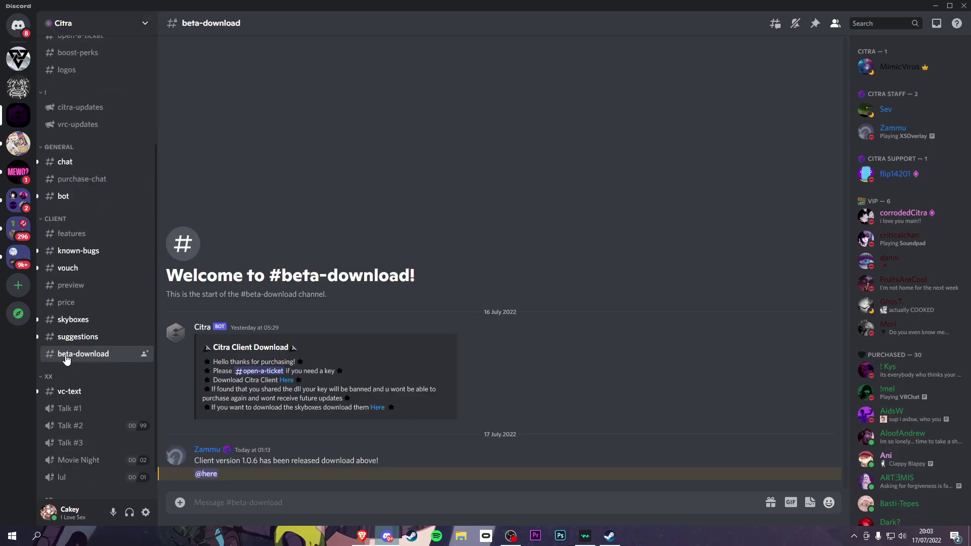
Download citraclient.dll to the Desktop, accepting the download warning.
click(286, 380)
click(186, 382)
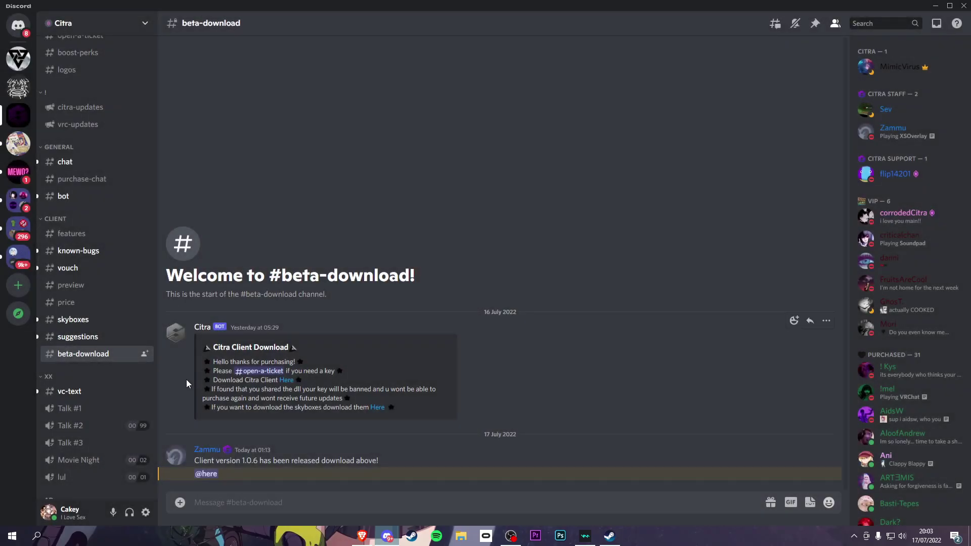
click(286, 380)
click(502, 303)
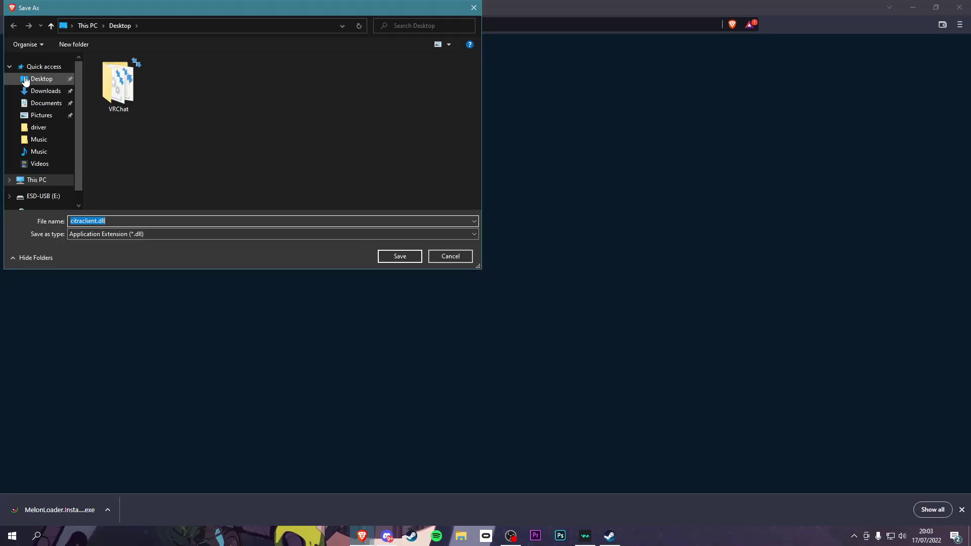
click(400, 256)
key(alt+Tab)
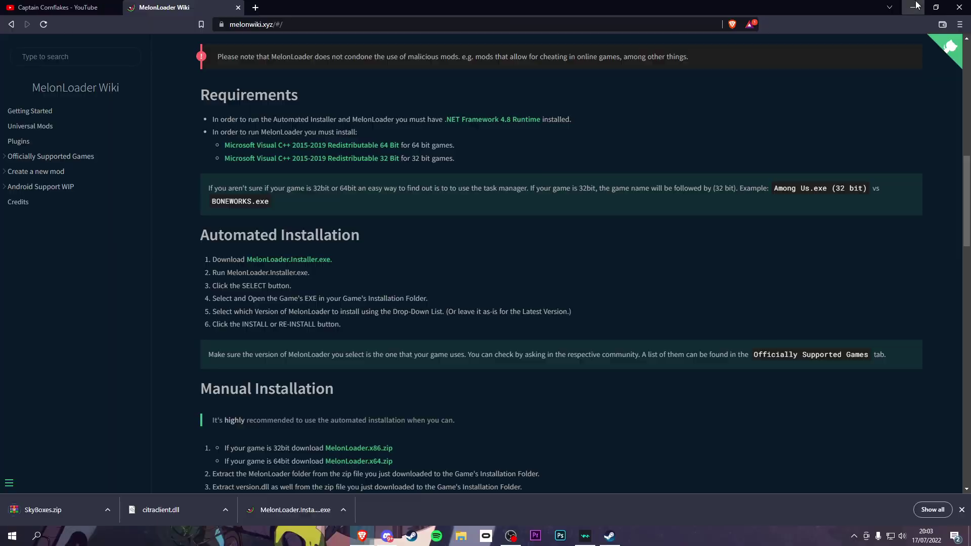
Minimize Brave, then open and close the Server Boost page from the server menu.
click(916, 7)
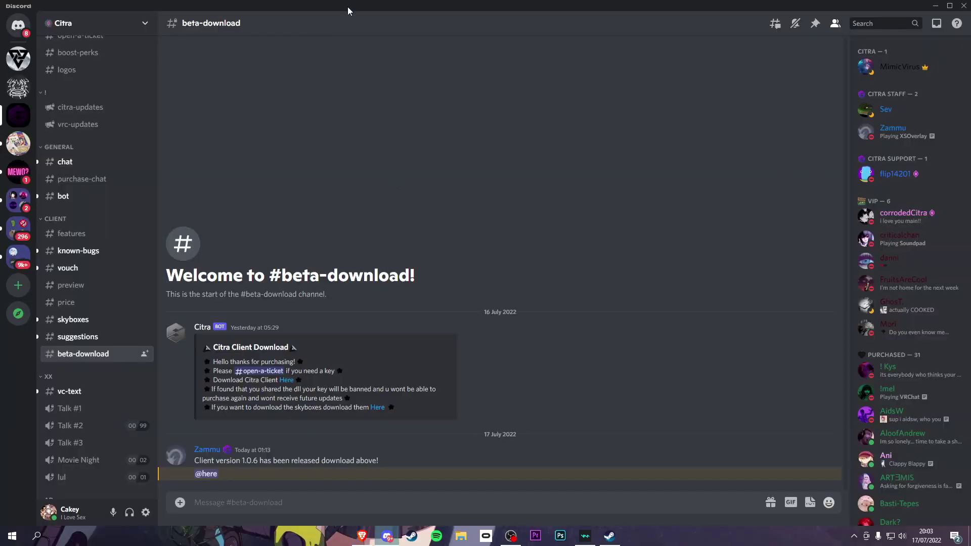
click(31, 149)
click(125, 28)
click(102, 53)
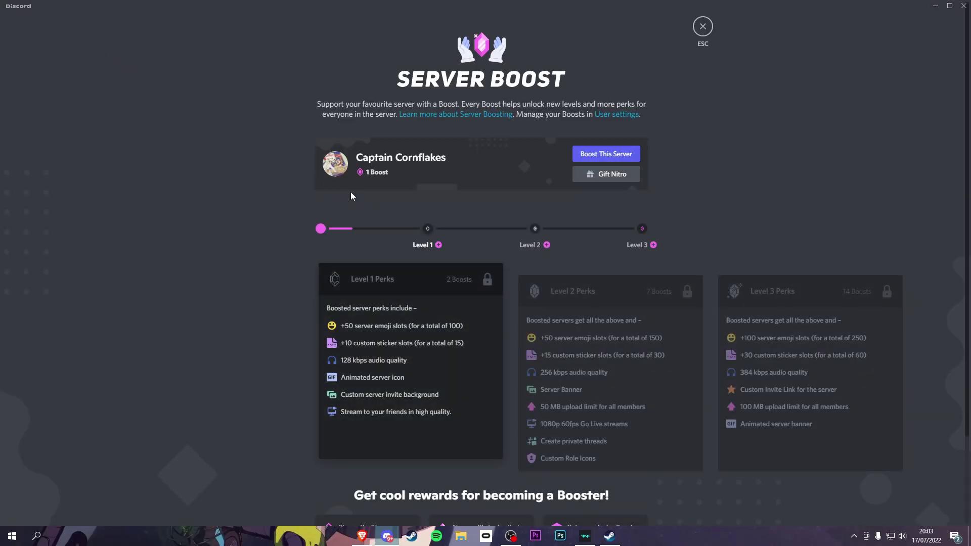
key(Escape)
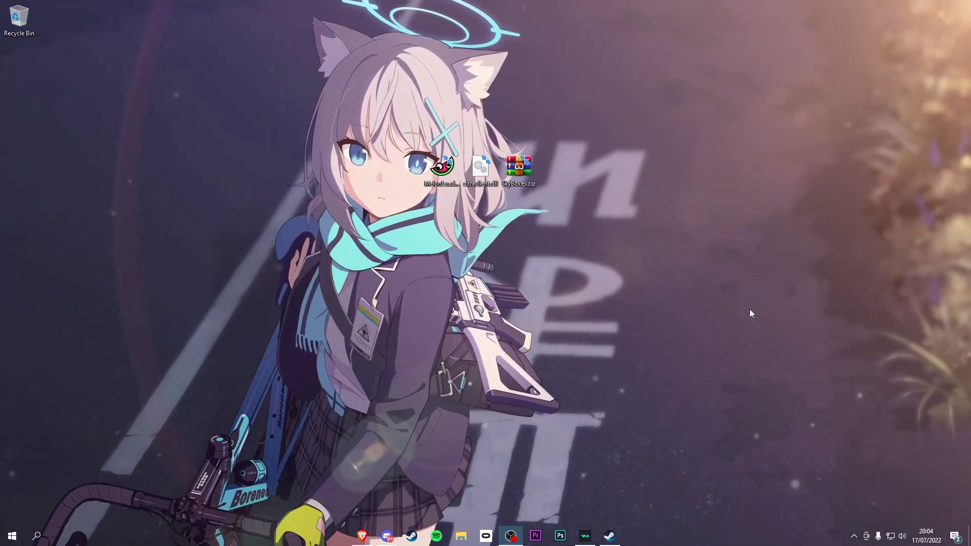
Copy MelonLoader.Installer.exe into VRChat's local files folder and launch it.
click(610, 536)
right_click(255, 227)
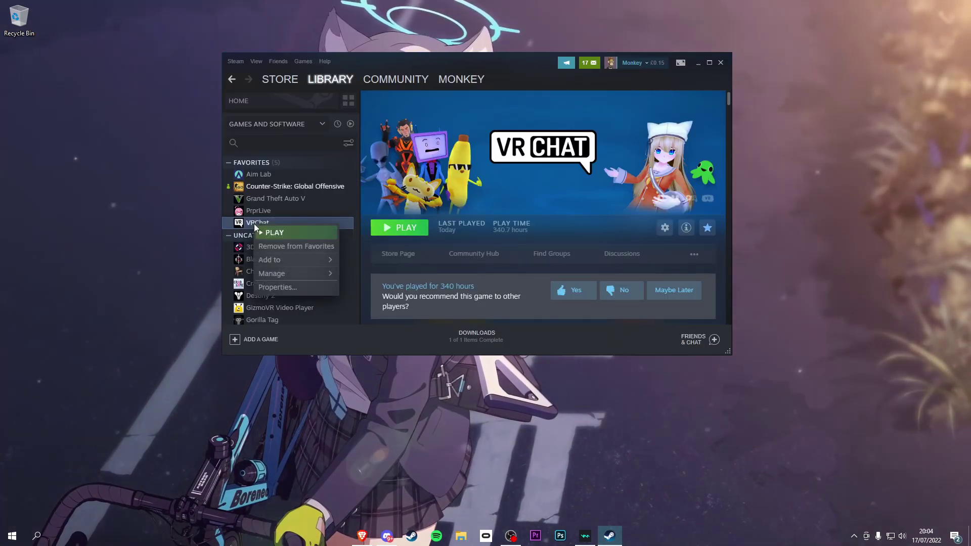
mouse_move(272, 273)
click(379, 229)
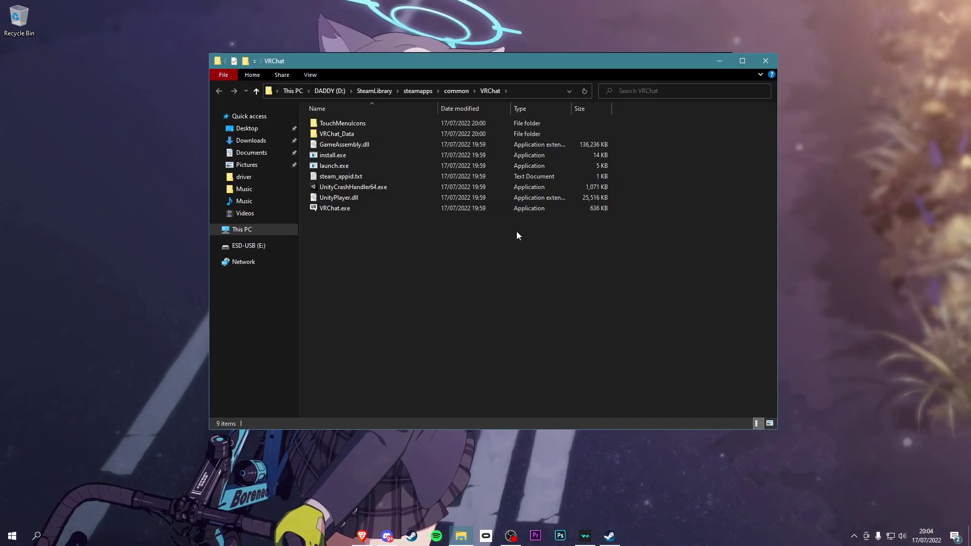
drag(552, 84, 826, 79)
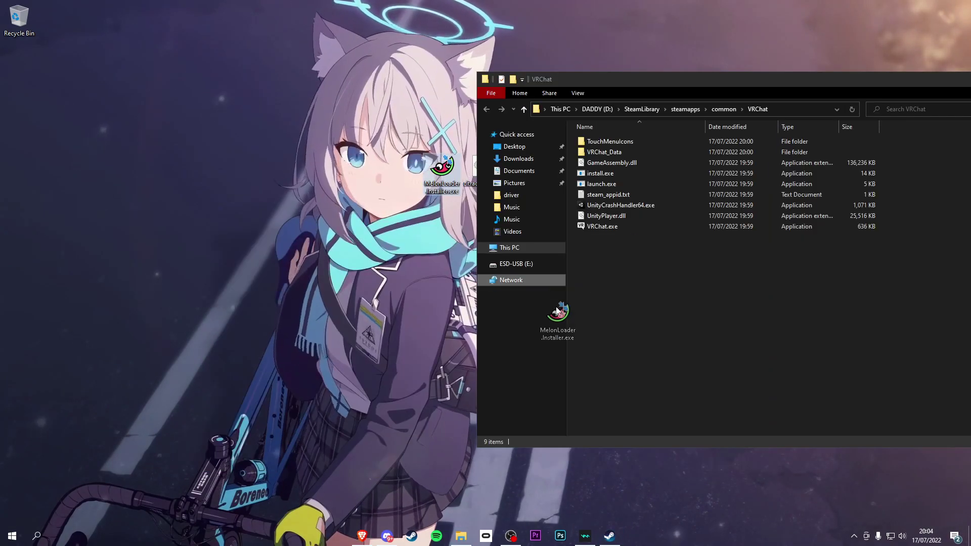
drag(444, 167, 674, 325)
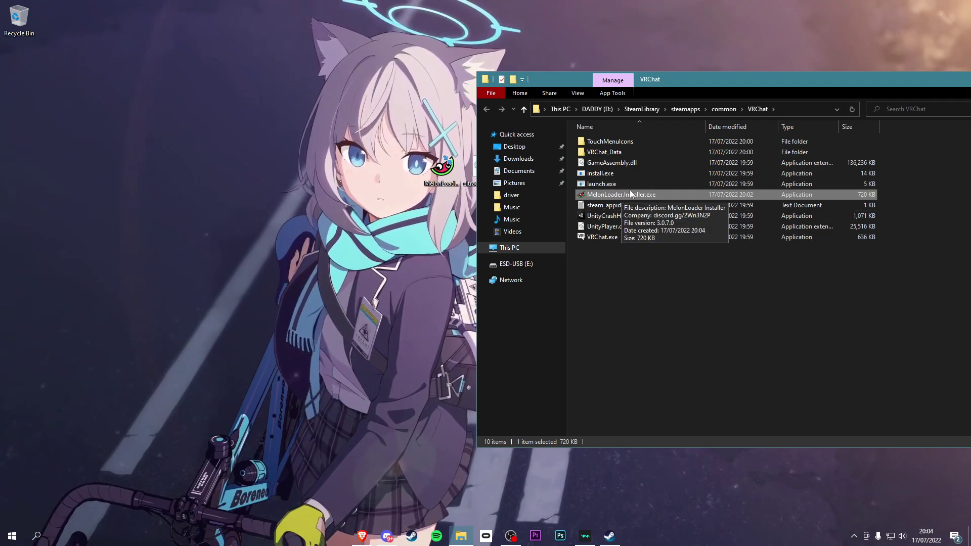
double_click(607, 199)
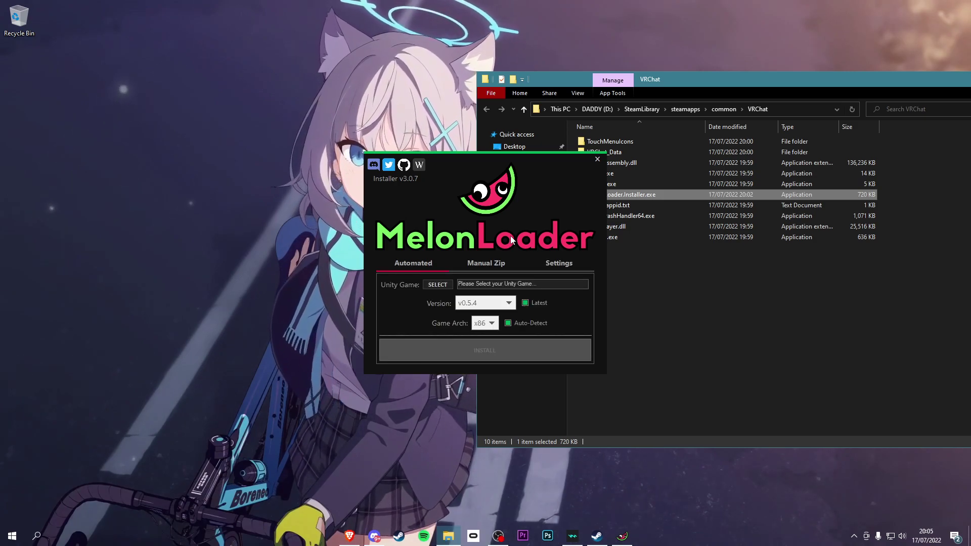
Confirm Real-time protection is Off under Virus & threat protection, then close Windows Security.
click(11, 536)
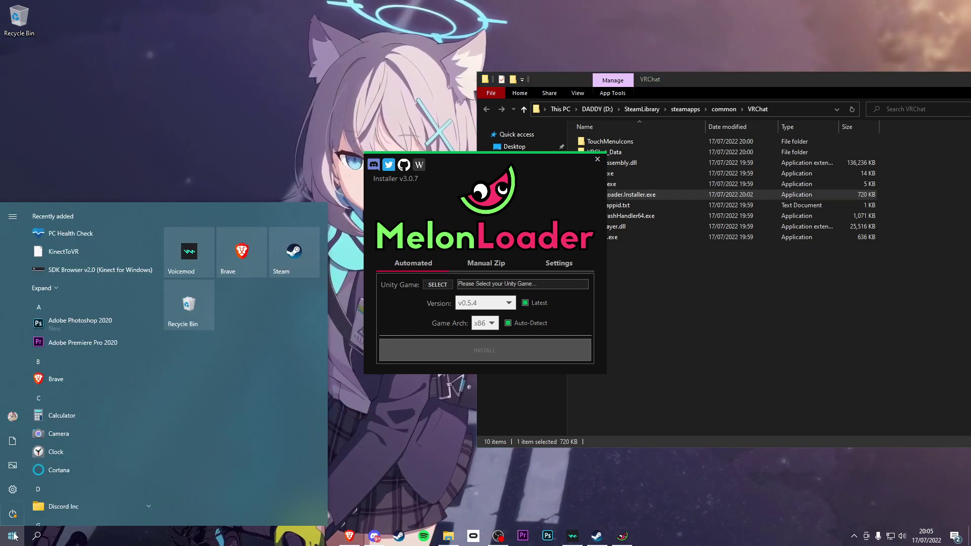
click(16, 492)
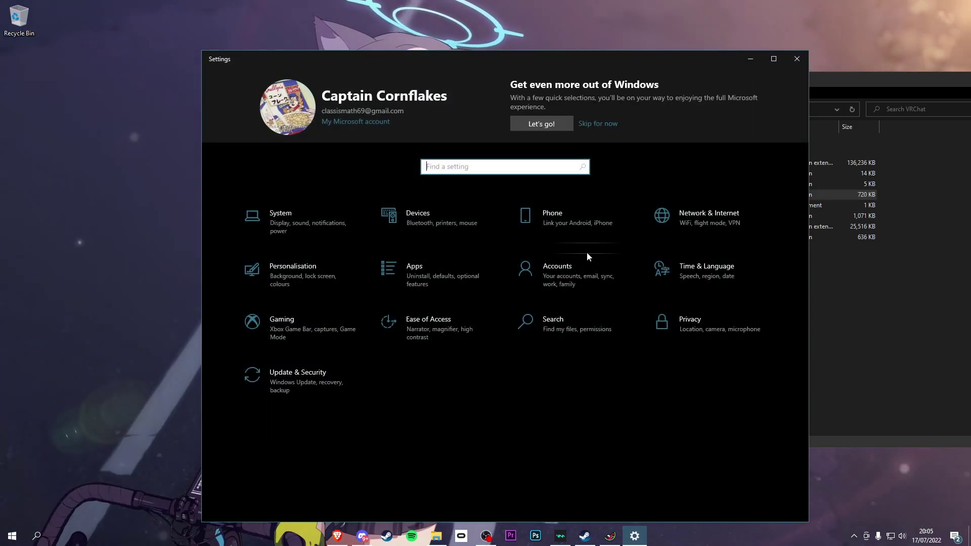
text(virus)
key(Return)
click(314, 123)
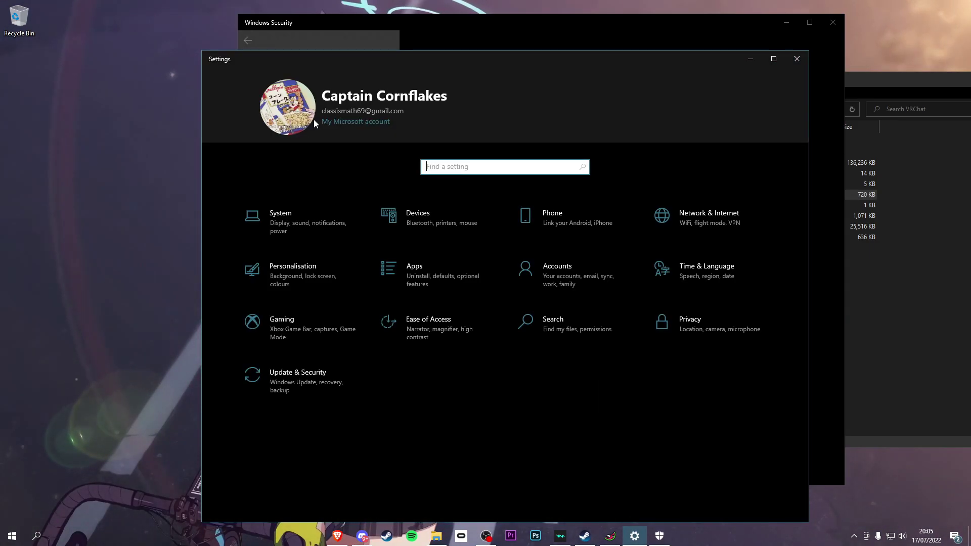
click(647, 536)
click(441, 339)
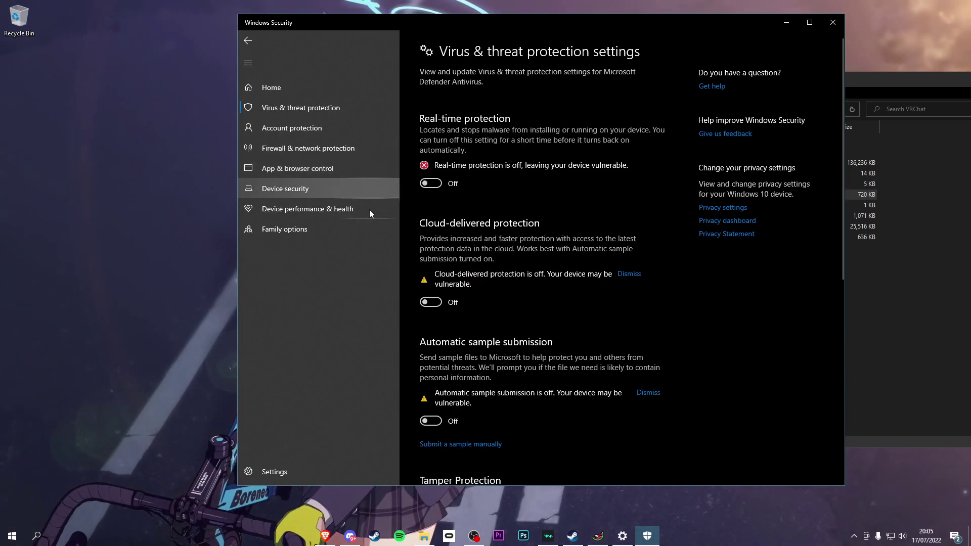
click(832, 22)
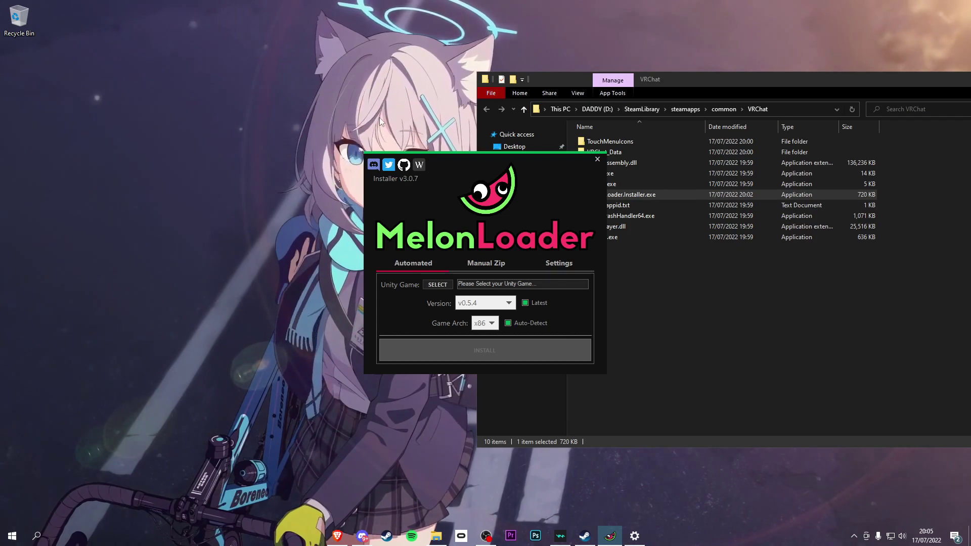
Select VRChat.exe as the Unity game and start the MelonLoader install.
click(437, 284)
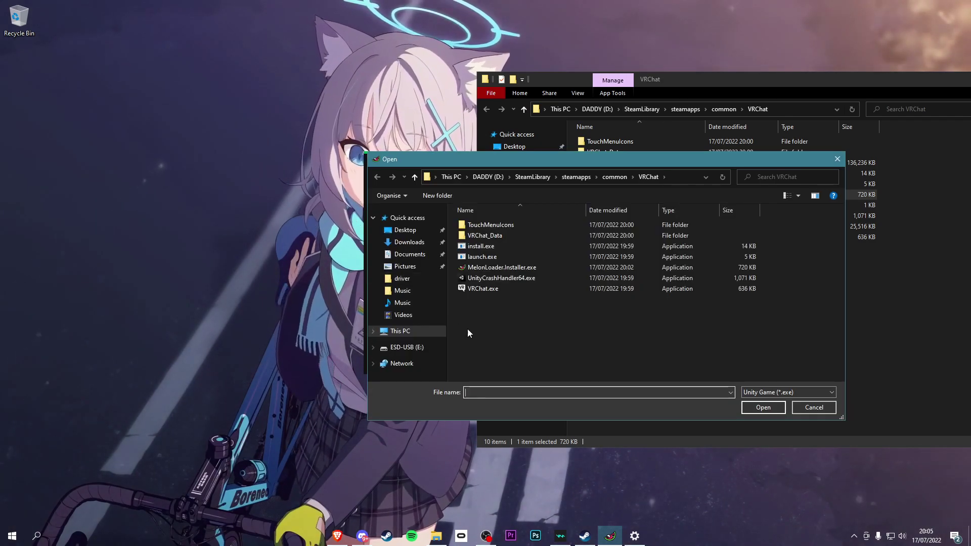
click(523, 290)
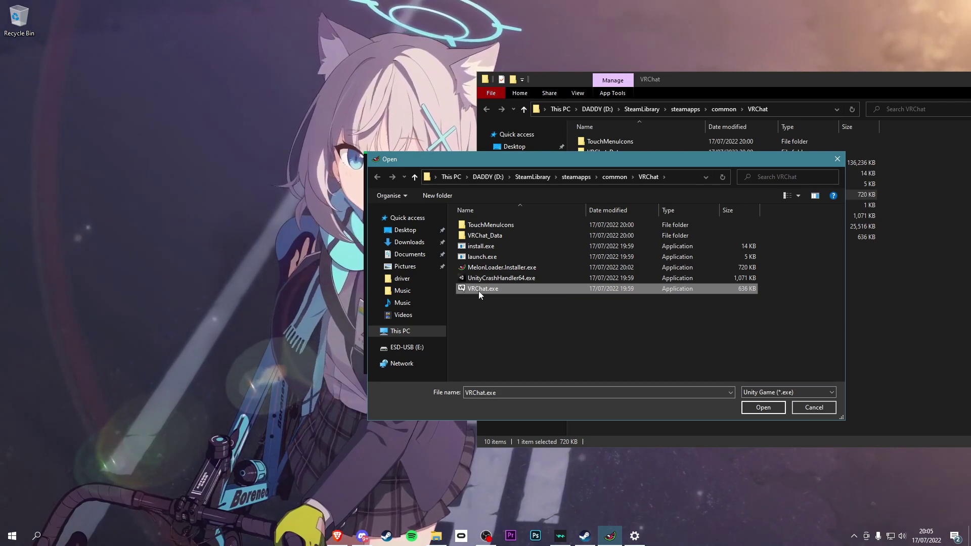
click(766, 410)
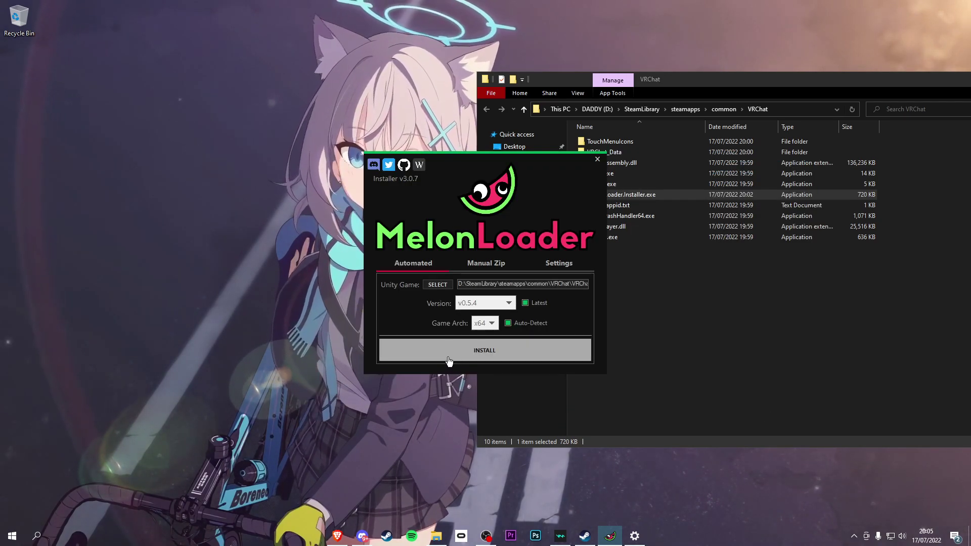
key(Return)
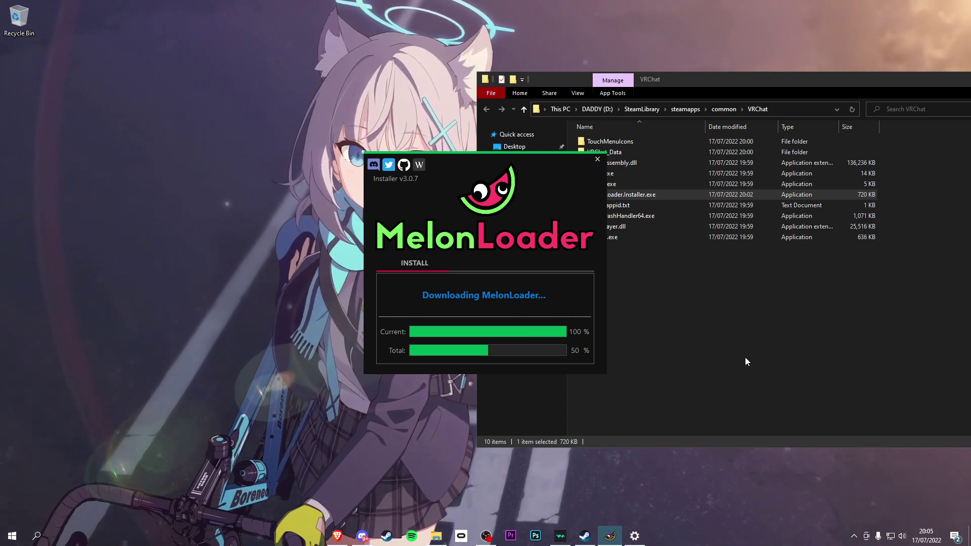
Dismiss the install success message and drag citraclient.dll into VRChat's Mods folder.
click(502, 298)
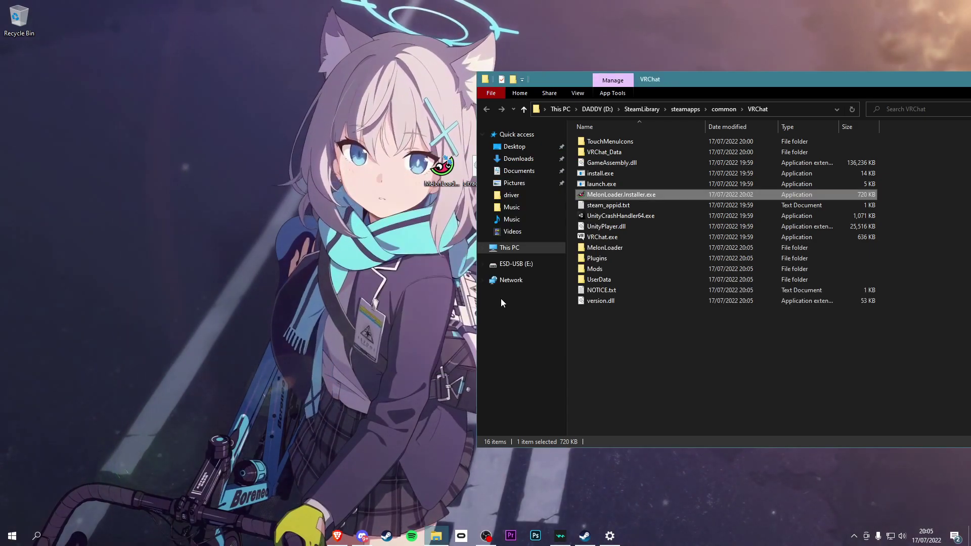
drag(601, 328, 698, 394)
drag(673, 80, 479, 169)
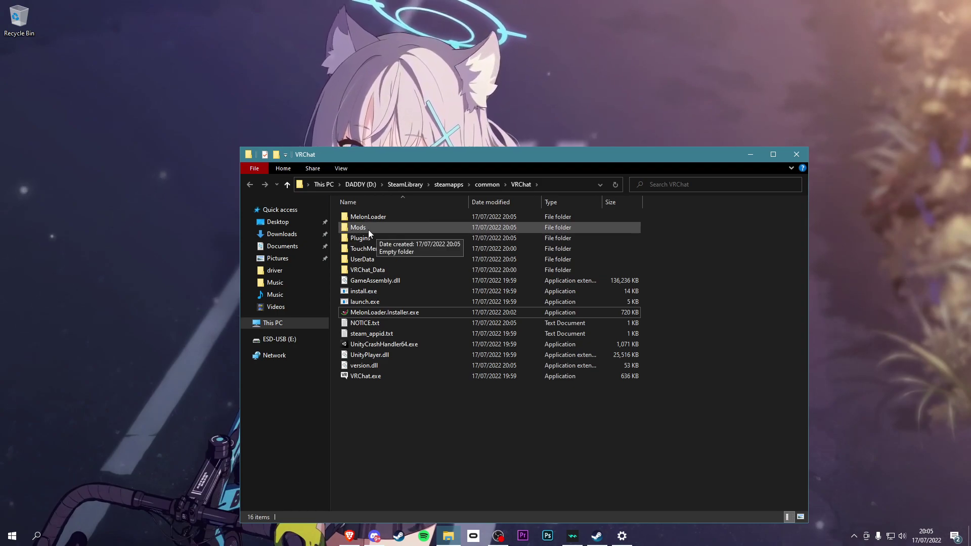
double_click(470, 231)
drag(417, 156, 711, 125)
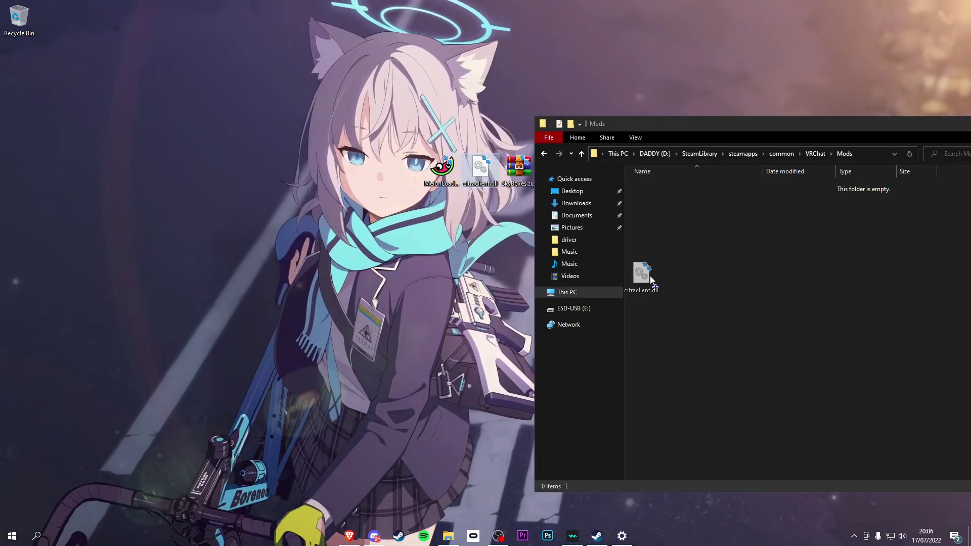
drag(491, 179, 650, 276)
Copy the 13 skybox files from SkyBoxes.zip into VRChat's Plugins folder.
click(837, 155)
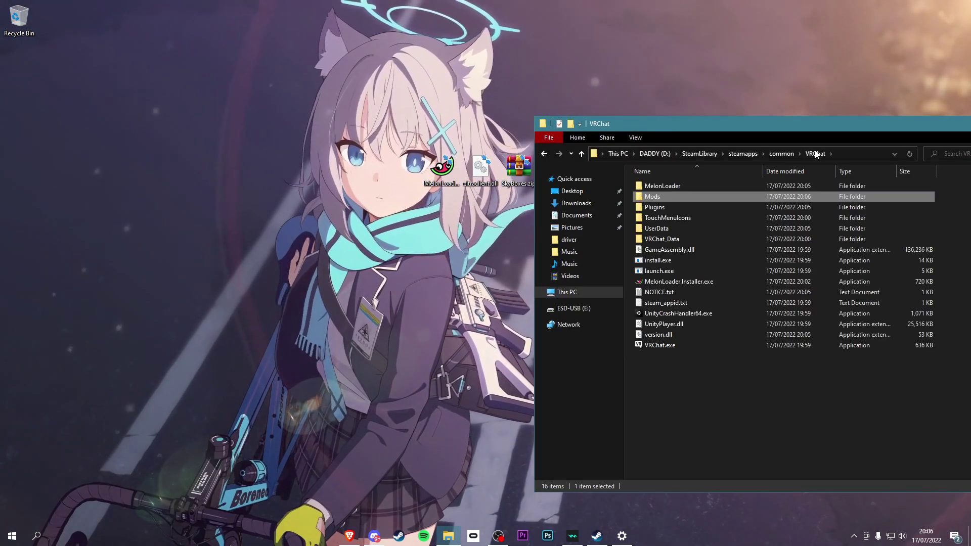
double_click(659, 210)
double_click(519, 167)
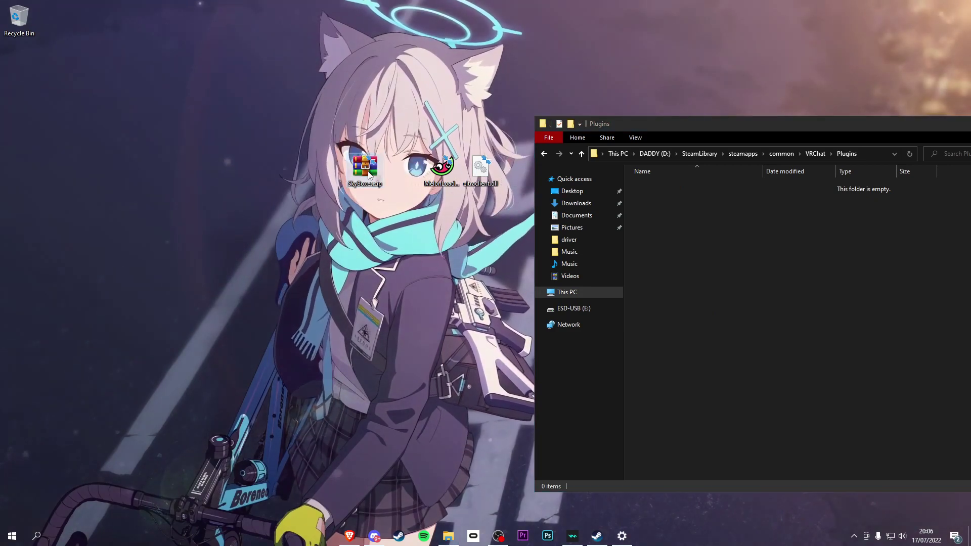
double_click(198, 156)
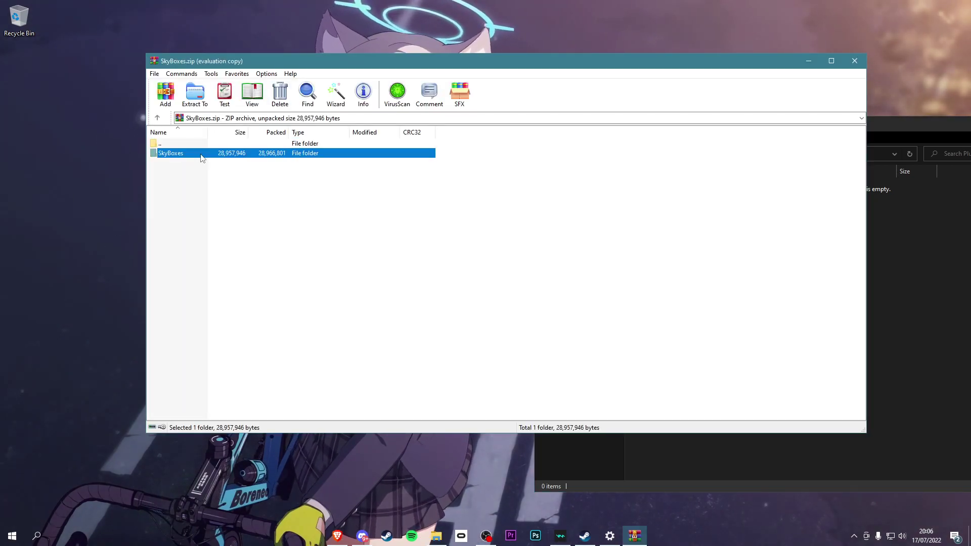
drag(174, 296, 250, 158)
drag(926, 318, 883, 136)
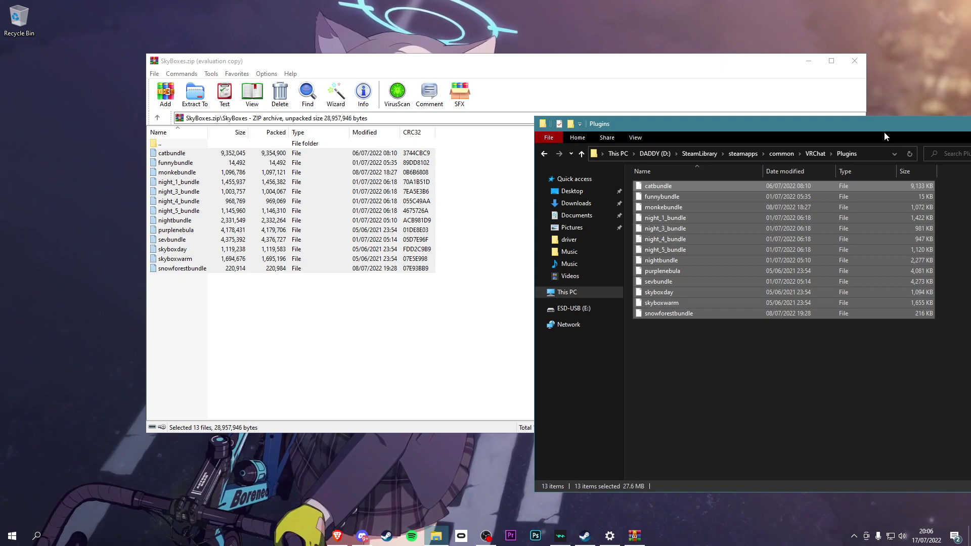
Close the folder windows and launch VRChat from Steam in desktop mode.
key(alt+F4)
key(alt+F4)
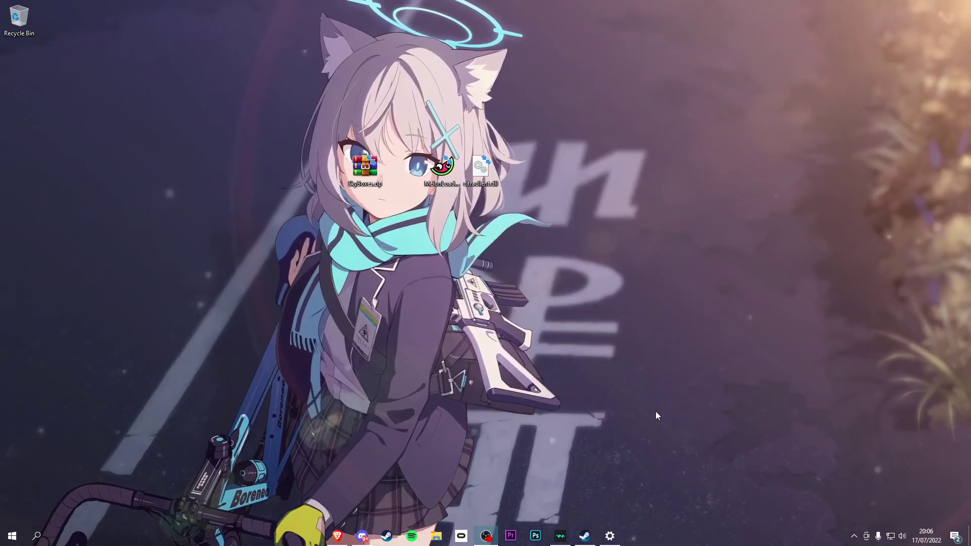
key(super+e)
click(722, 89)
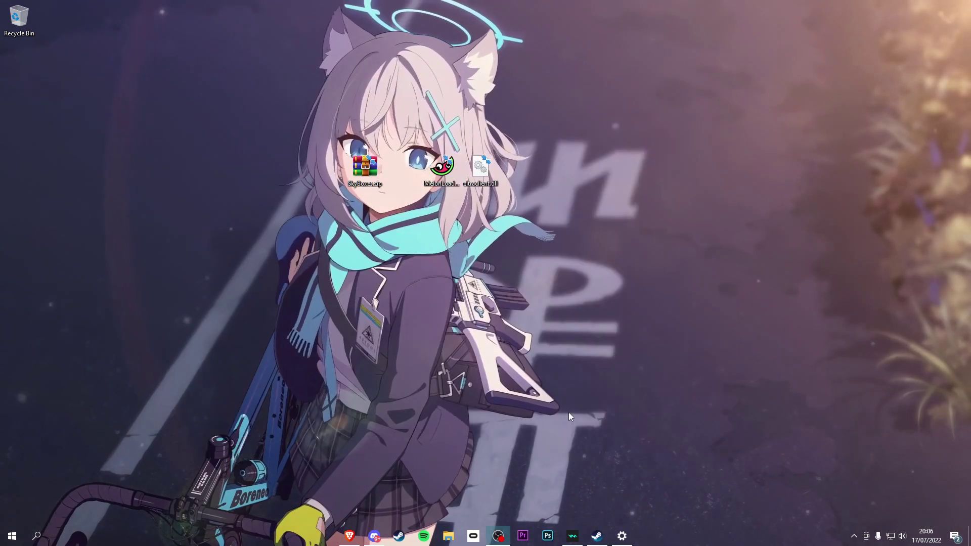
click(398, 537)
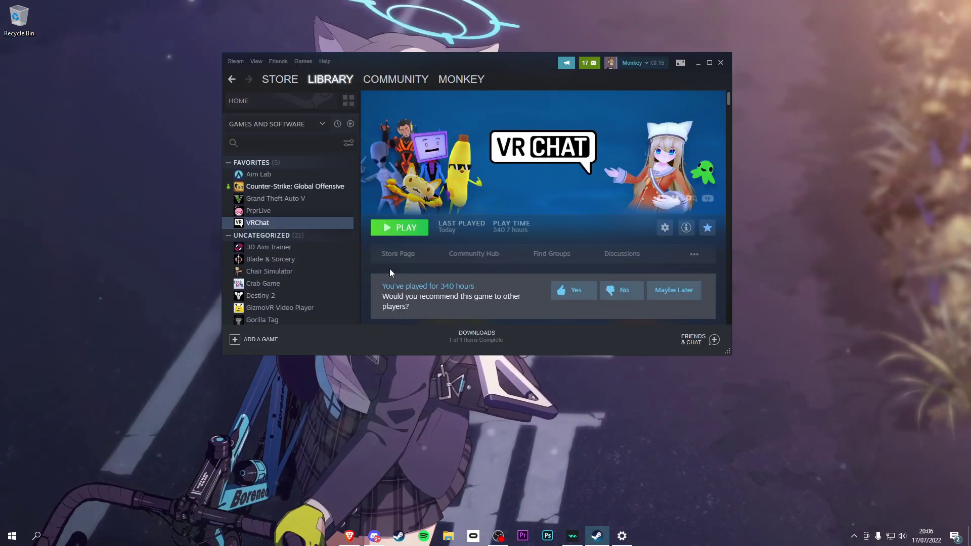
click(400, 228)
click(485, 296)
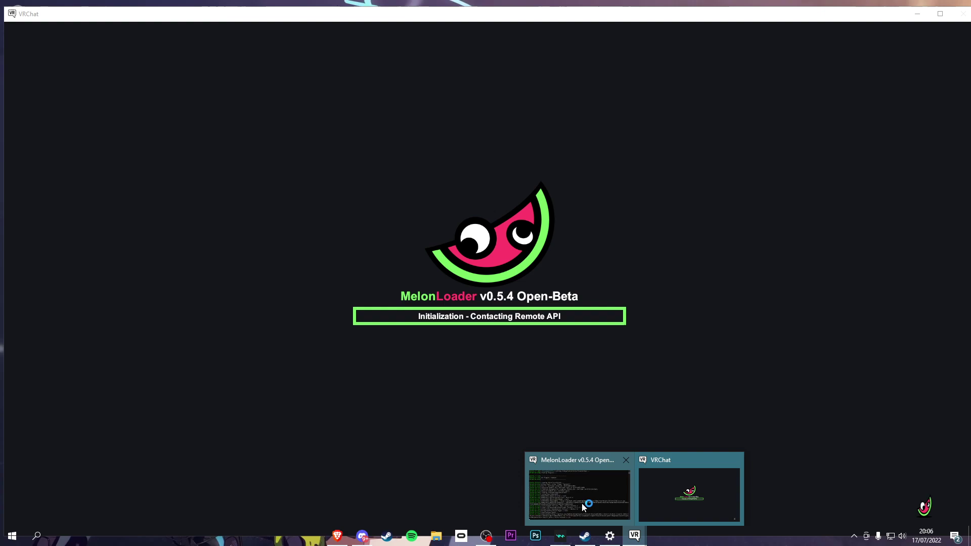
Move the MelonLoader console aside while CitraClient v1.0.6 loads, then return to the game.
click(582, 503)
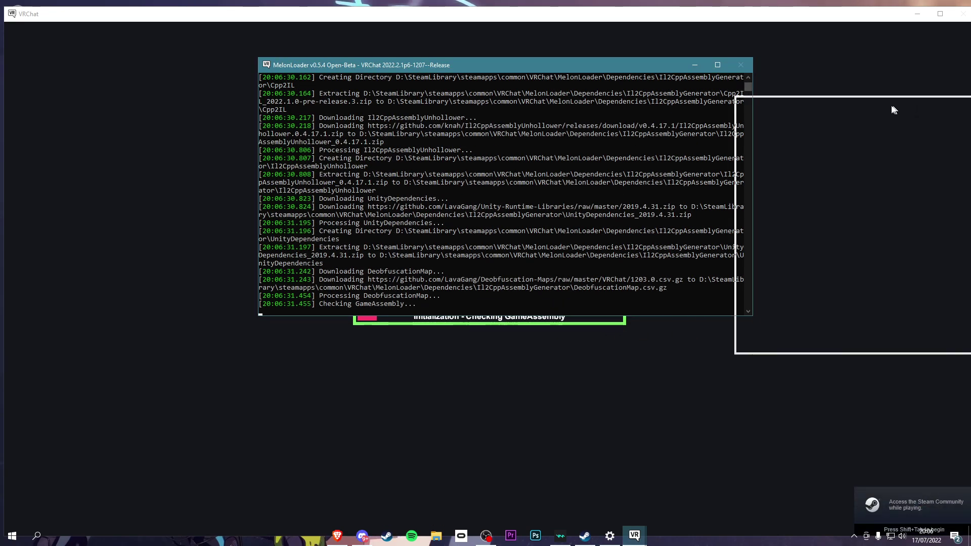
drag(440, 74, 907, 111)
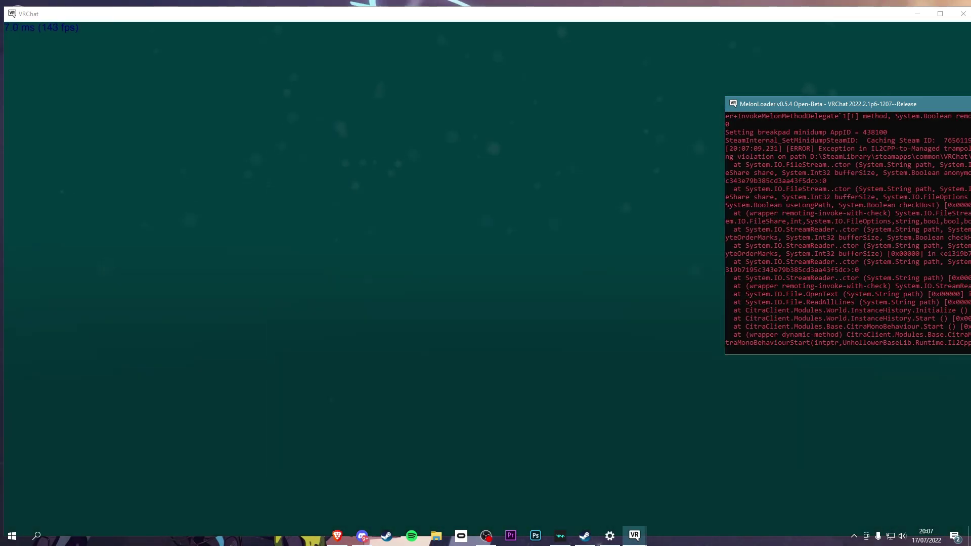
scroll(400, 148, up, 3)
scroll(405, 153, up, 5)
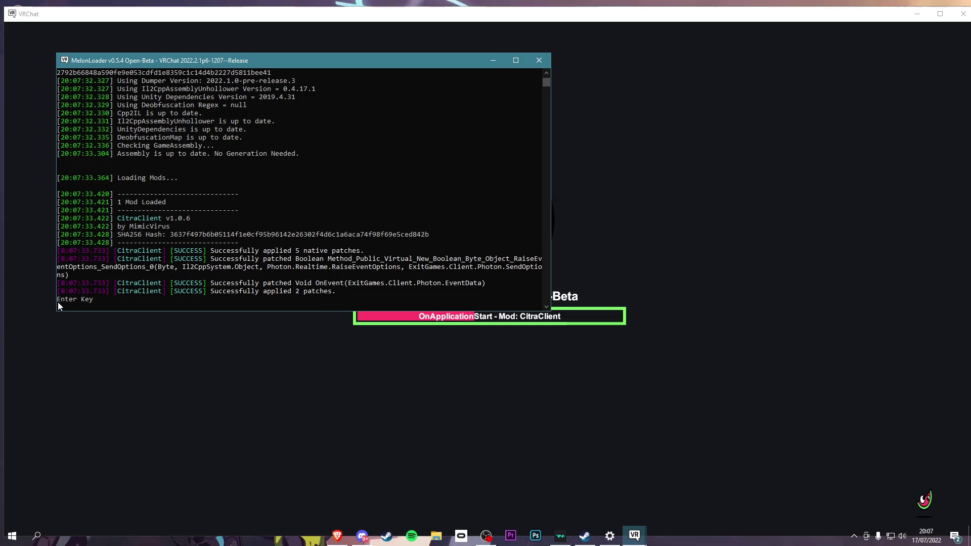
click(137, 349)
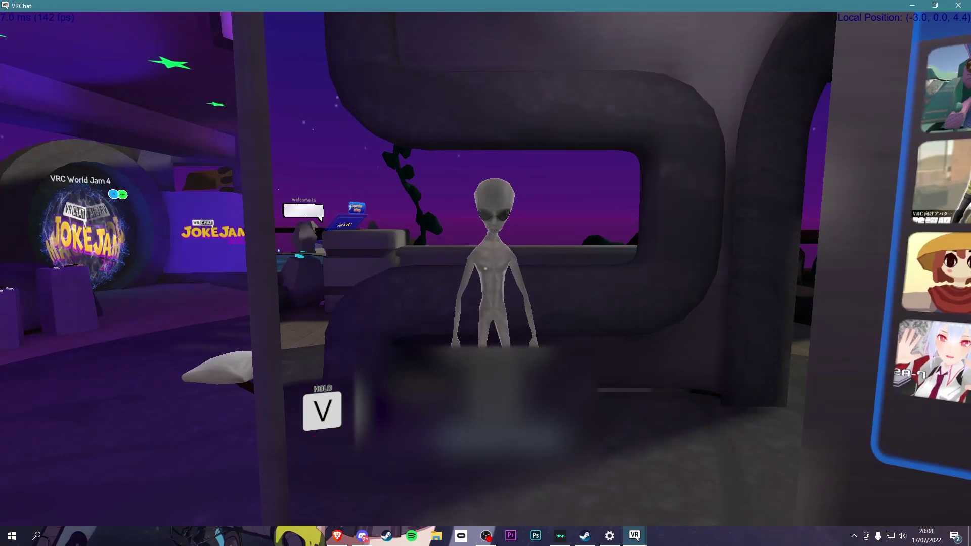
Open the quick menu with Escape and switch to the Citra tab.
key(Escape)
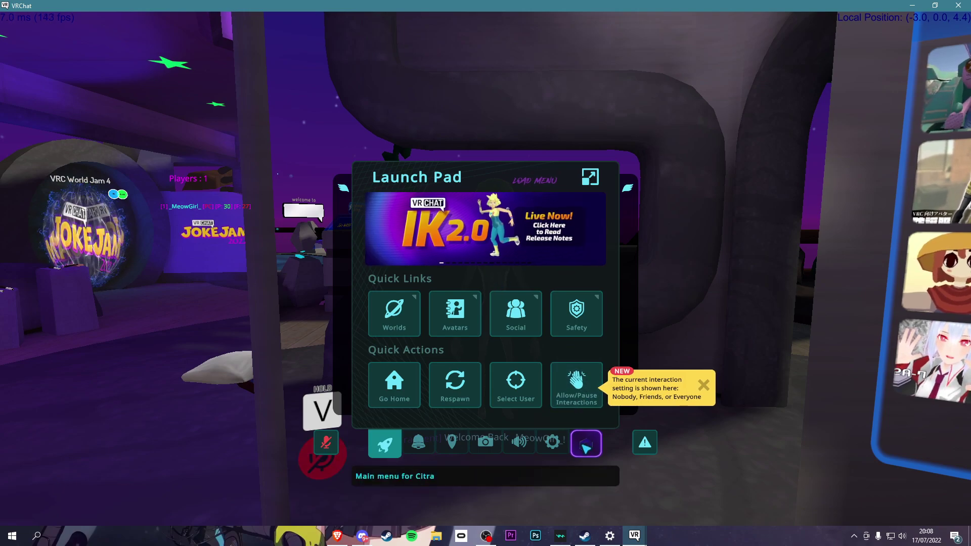
click(586, 446)
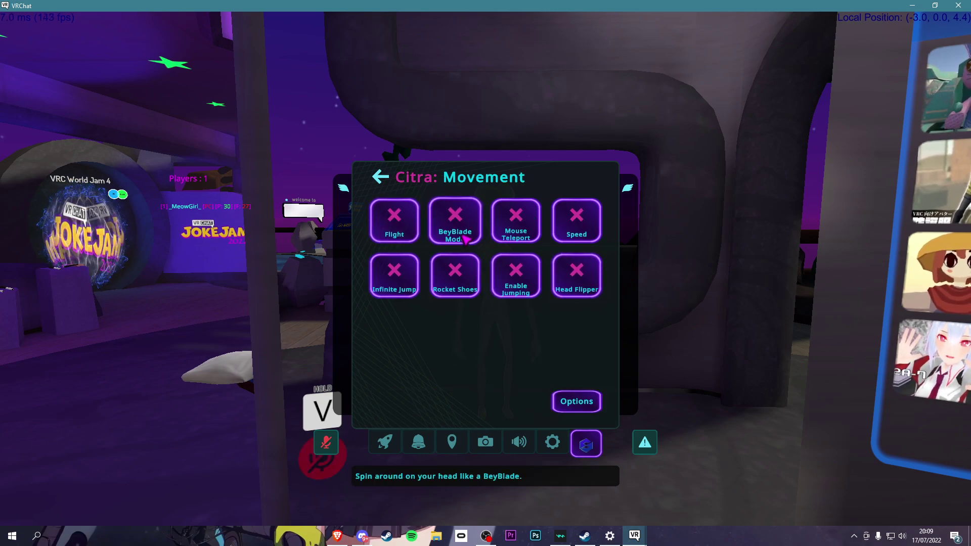
Turn BeyBlade Mode off and reopen the quick menu on Citra's pages.
click(464, 235)
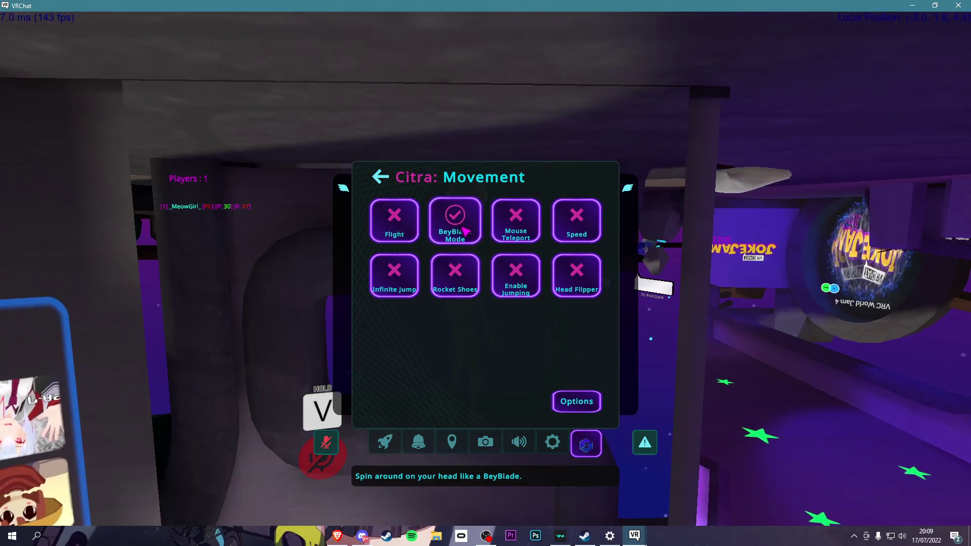
key(Escape)
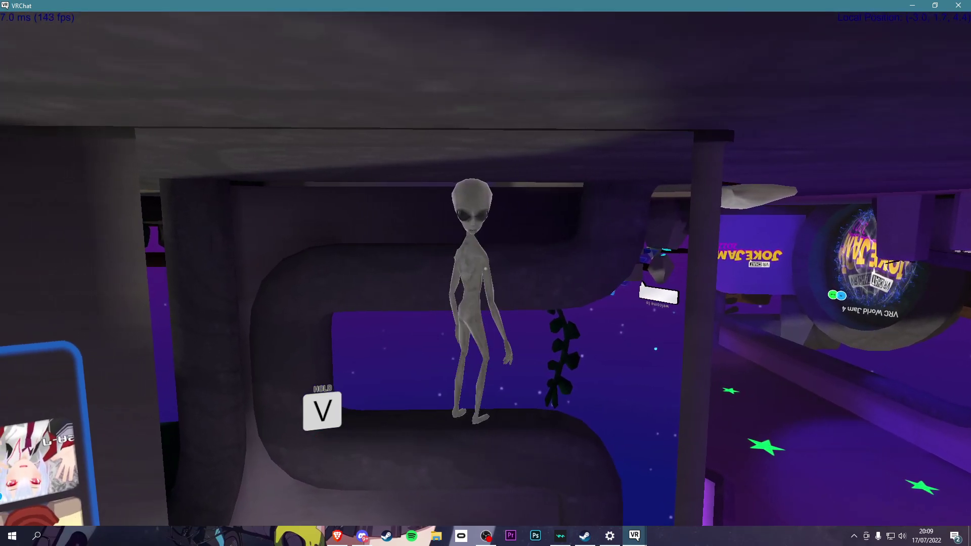
key(Escape)
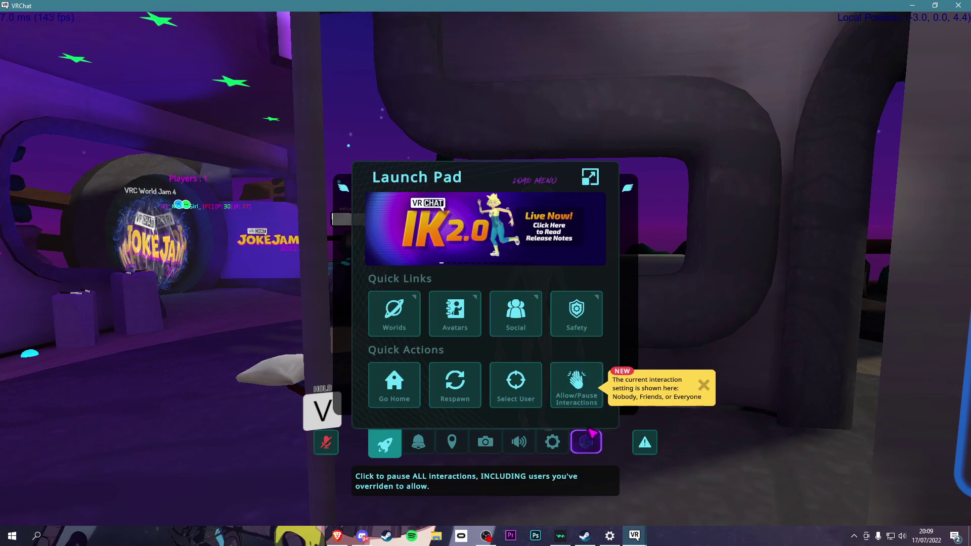
click(586, 443)
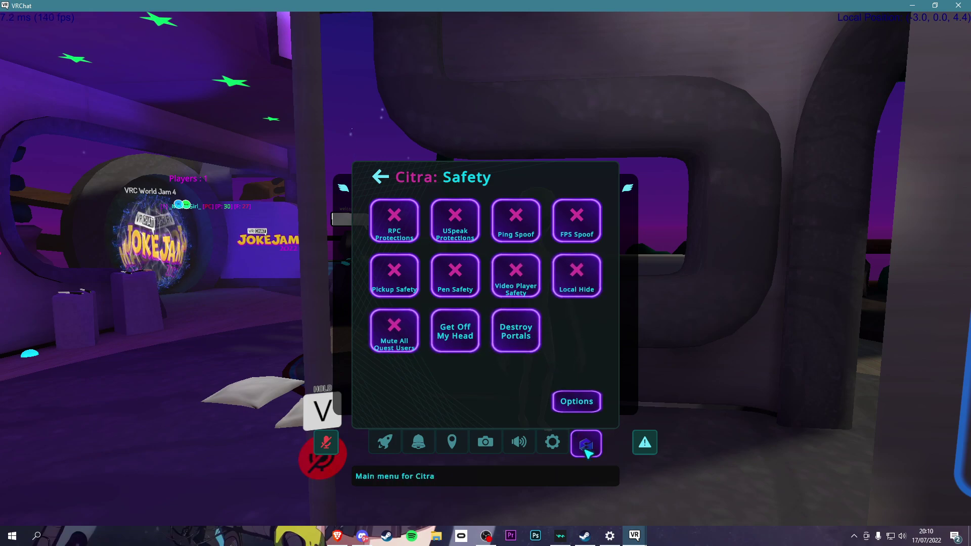
Browse Citra's Media Controls page, then open the Instance History page.
click(586, 444)
click(565, 373)
click(593, 447)
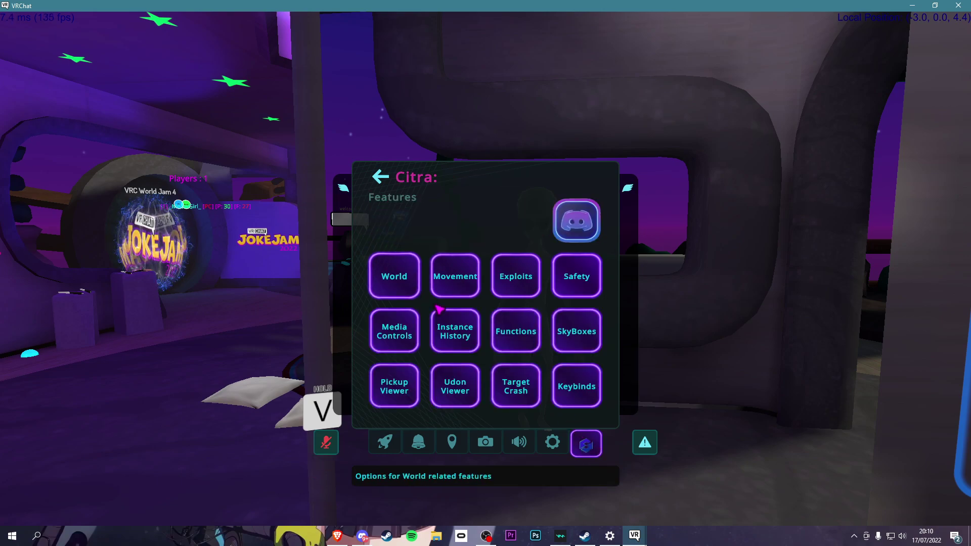
click(455, 336)
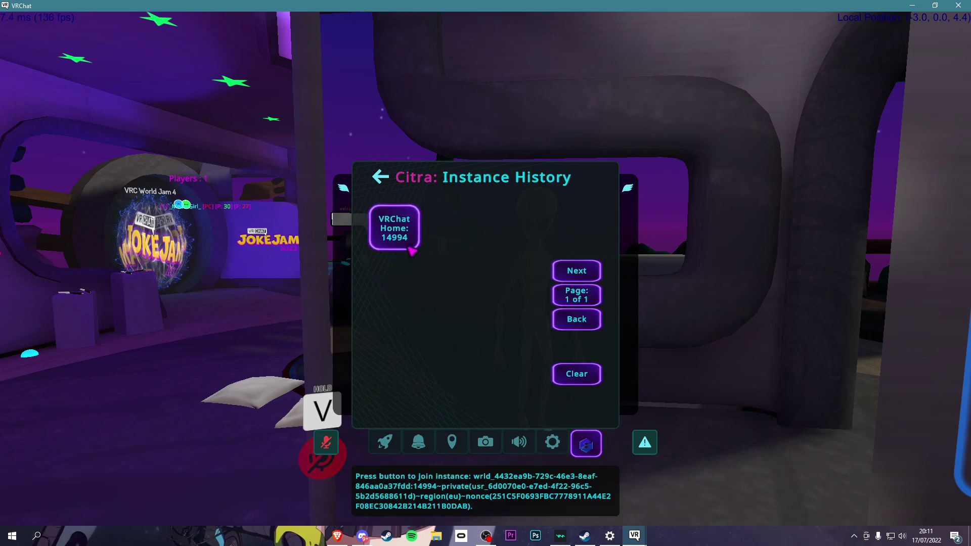
Toggle Uncap Frames on in Citra's Functions page.
click(587, 444)
click(515, 274)
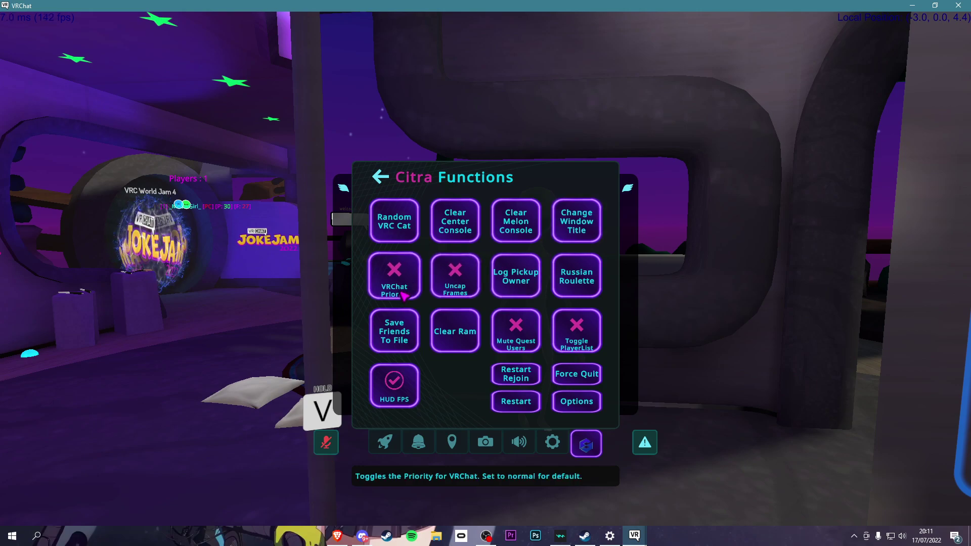
click(455, 280)
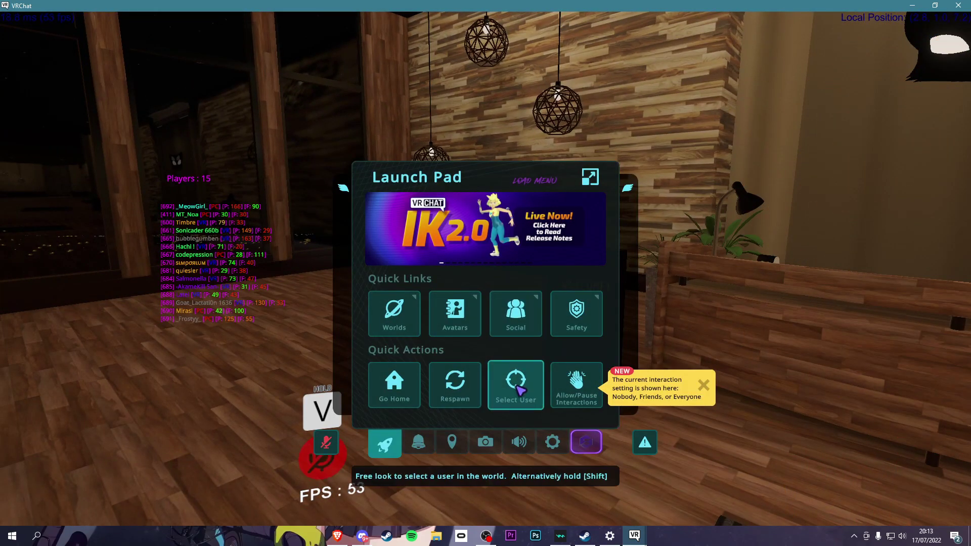
Select another lobby player, open their Target Menu and teleport to them.
click(516, 383)
click(485, 272)
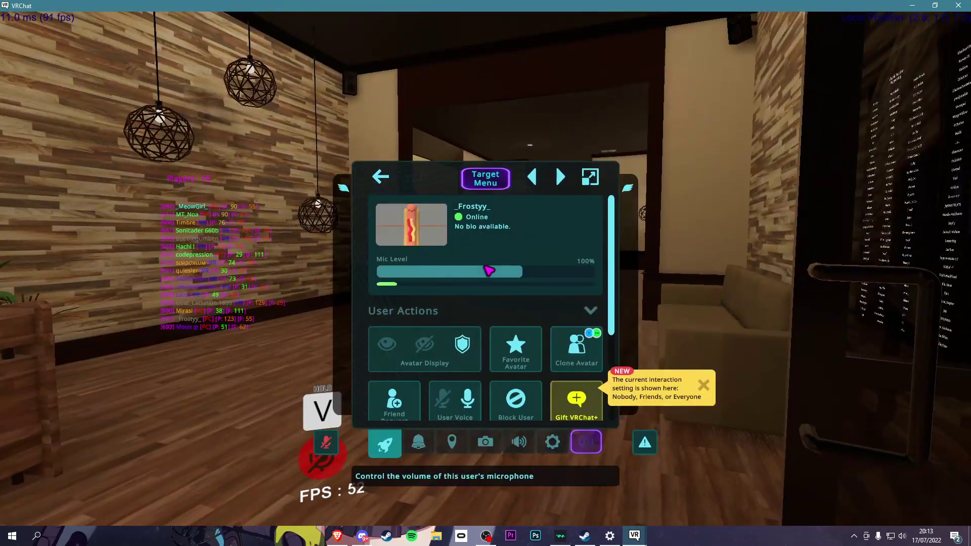
click(489, 176)
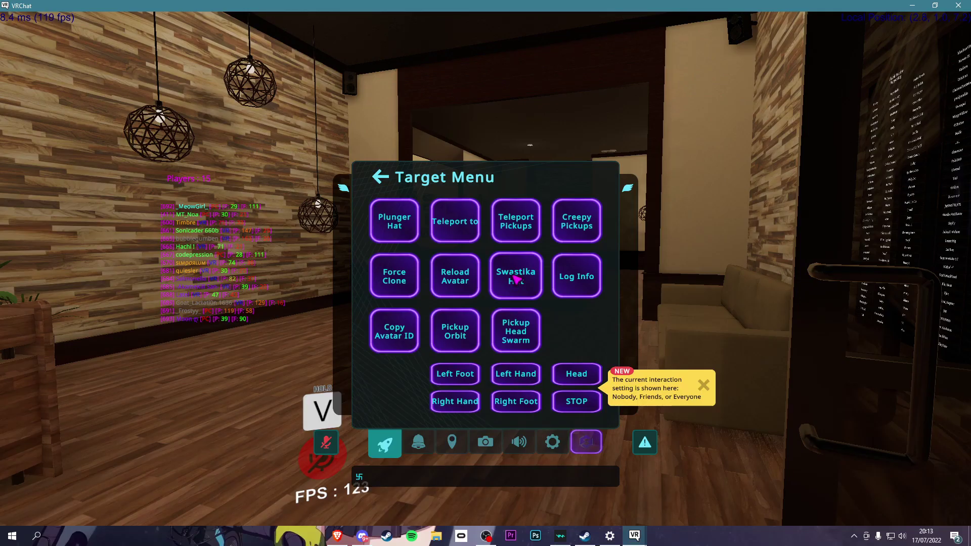
click(458, 222)
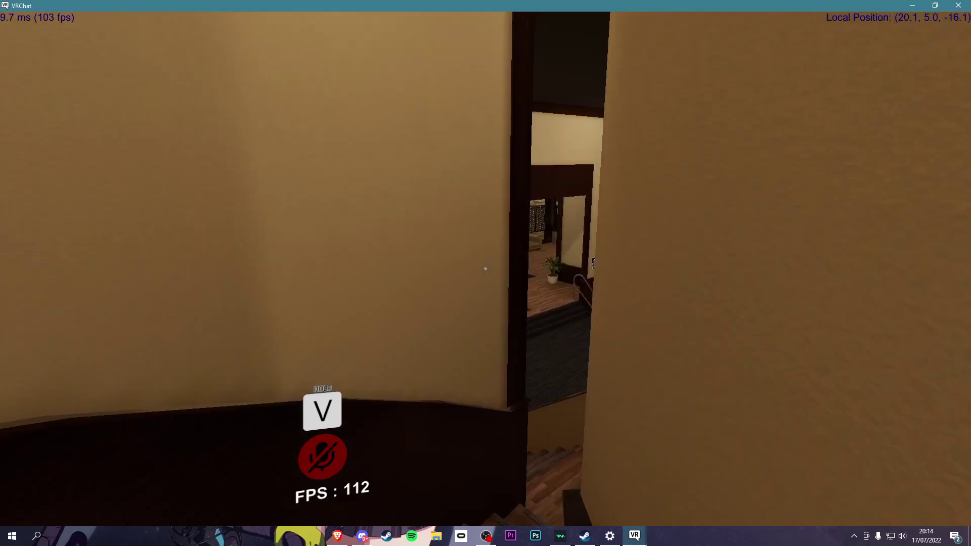
Close the Citra menu and walk through the lobby toward the wooden stage.
key(Escape)
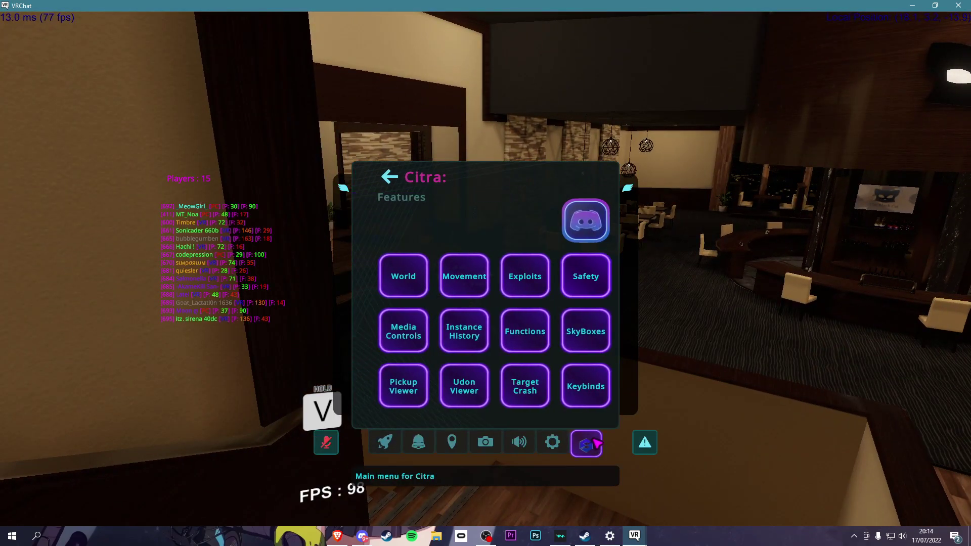
key(Escape)
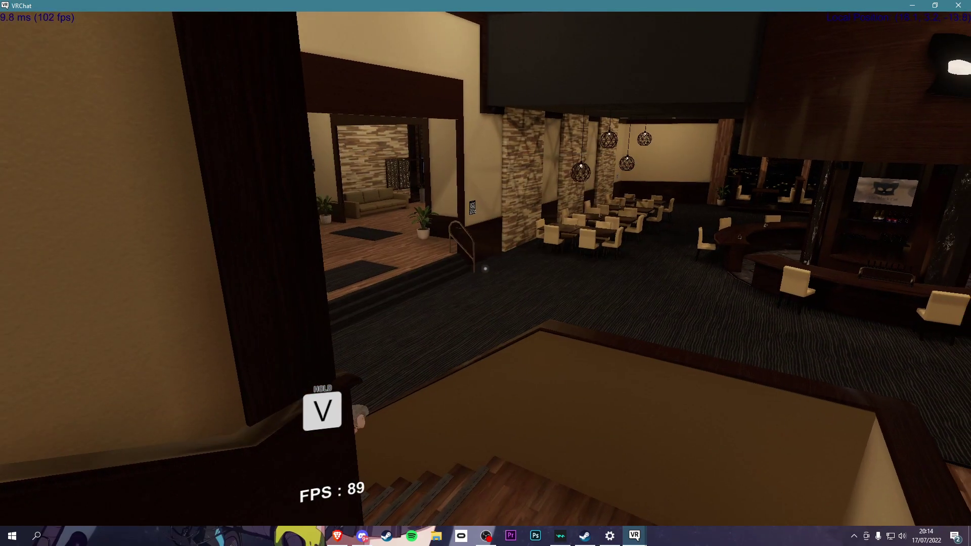
key(w)
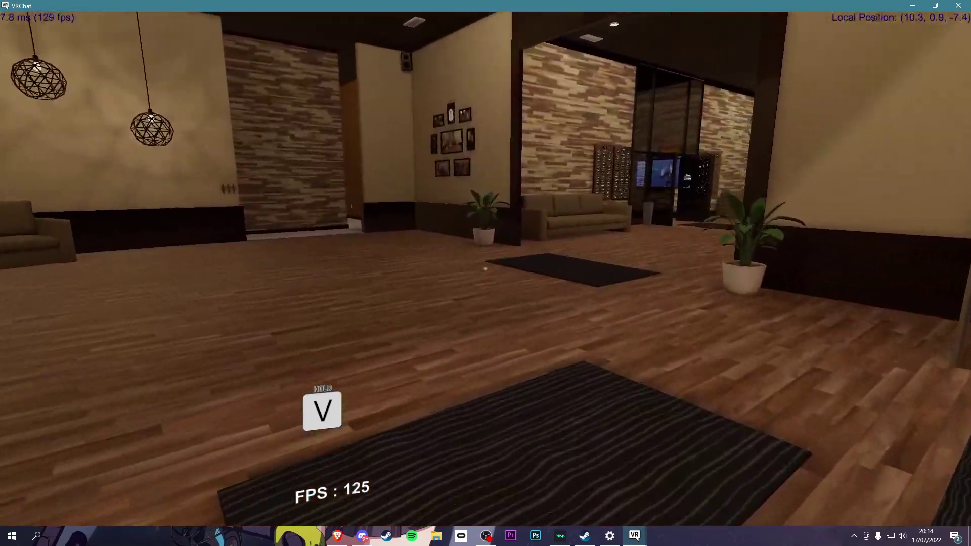
key(w)
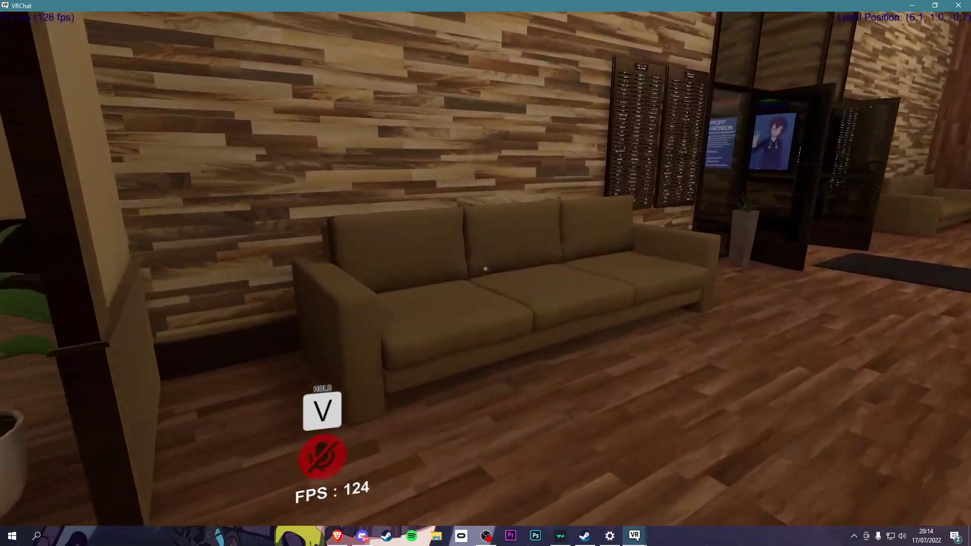
key(w)
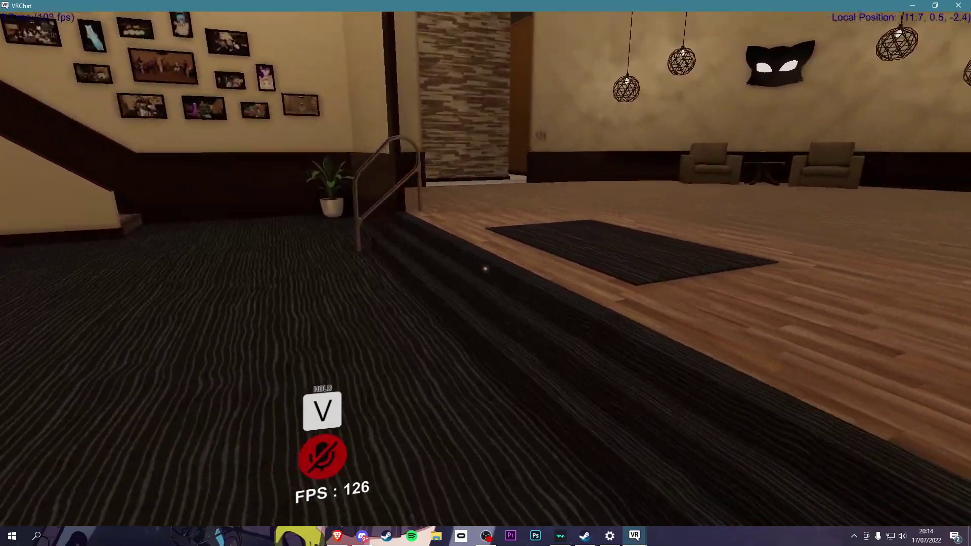
key(w)
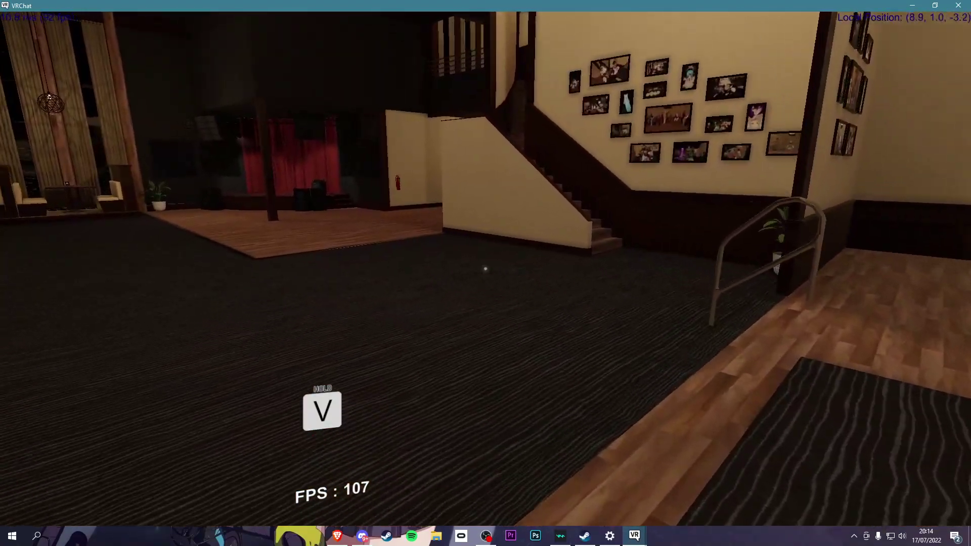
Walk into the booth seating and look around beside the curved bar.
key(w)
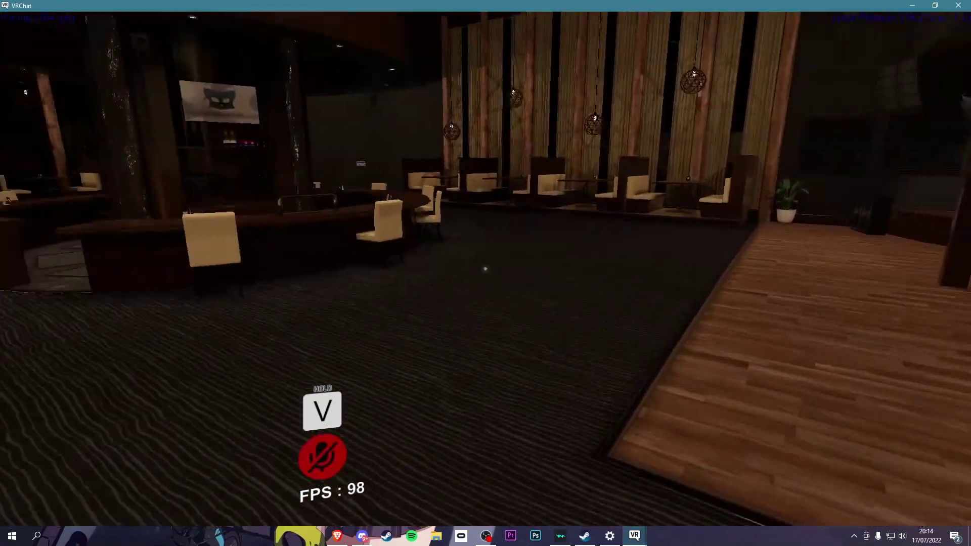
key(v)
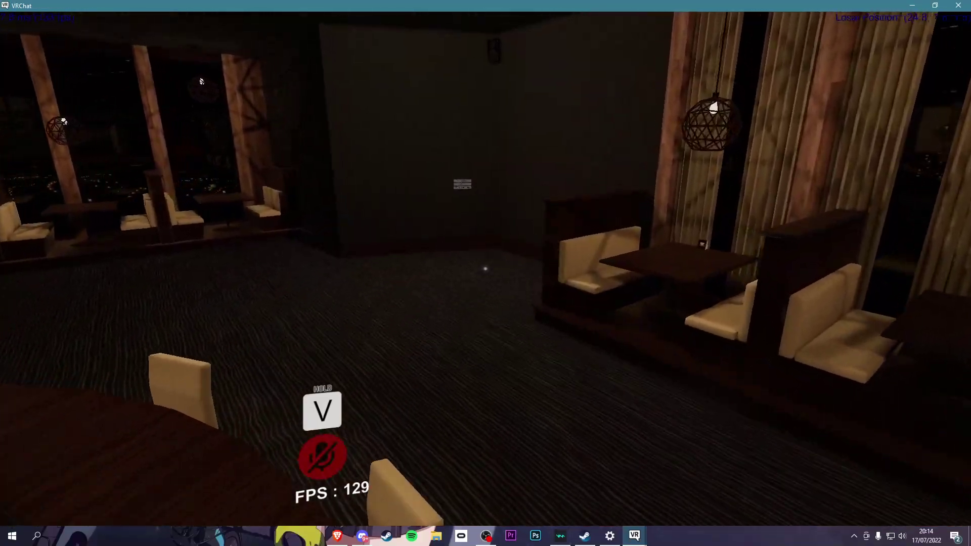
key(w)
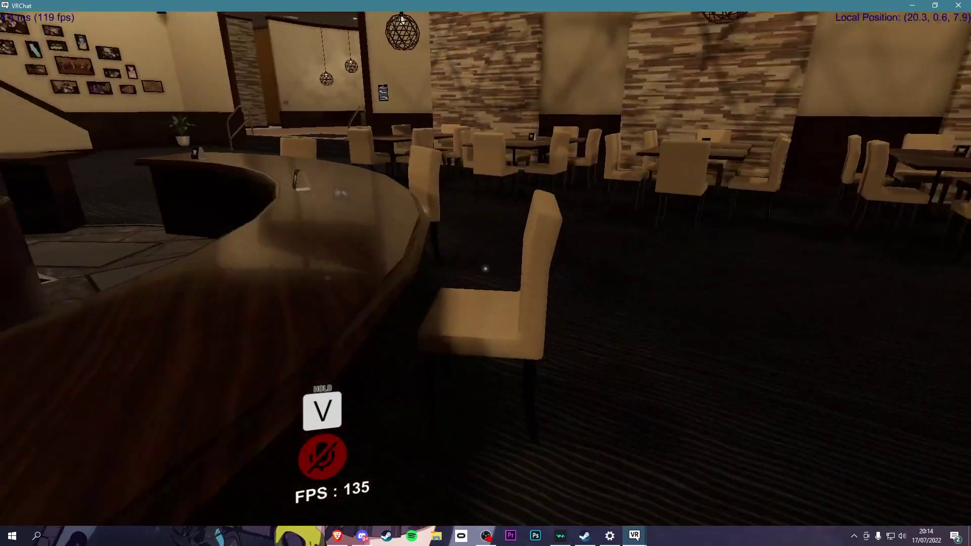
key(w)
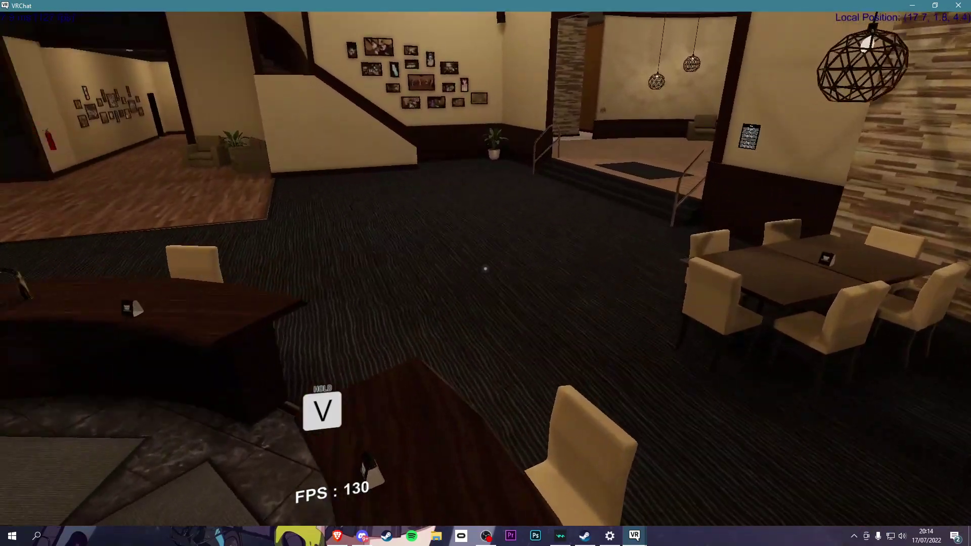
key(v)
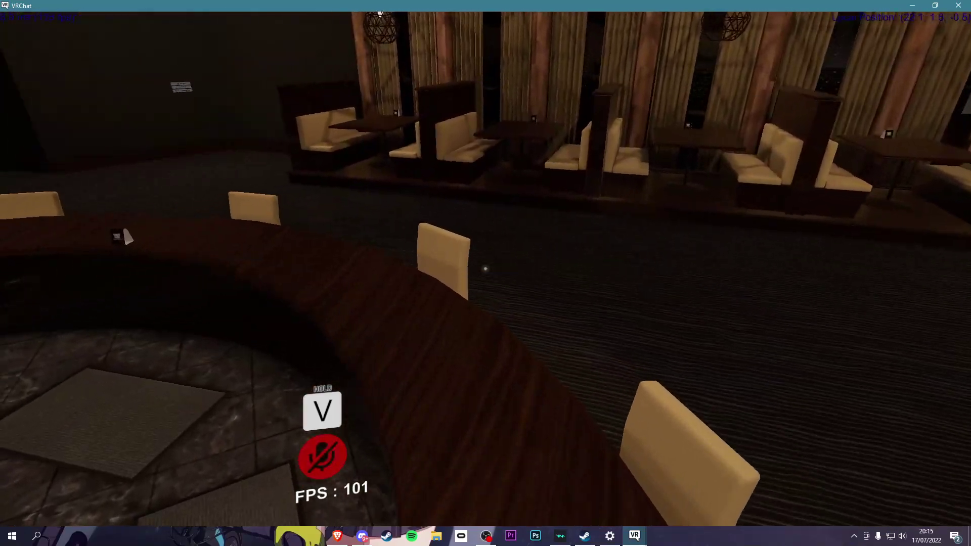